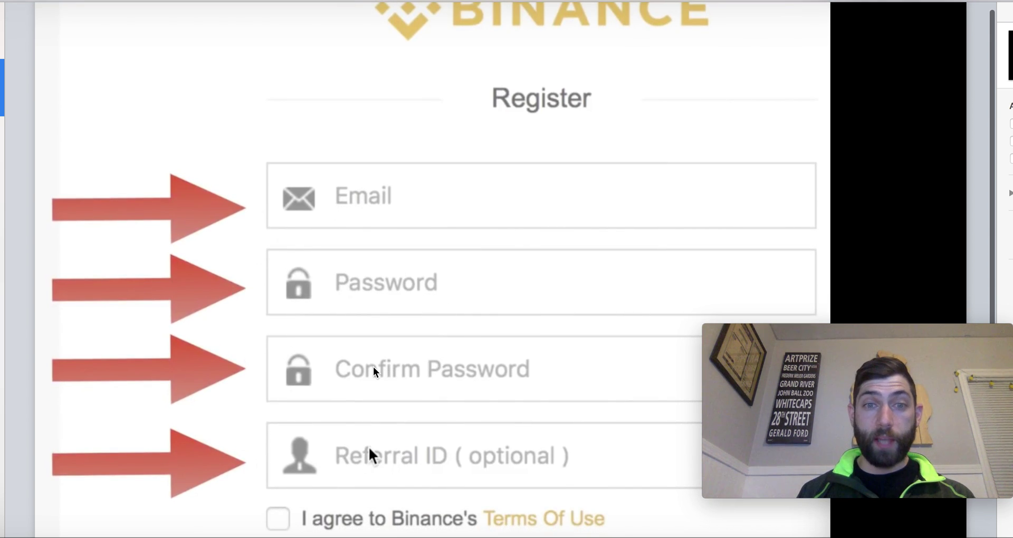
pyautogui.scroll(-3, 376, 372)
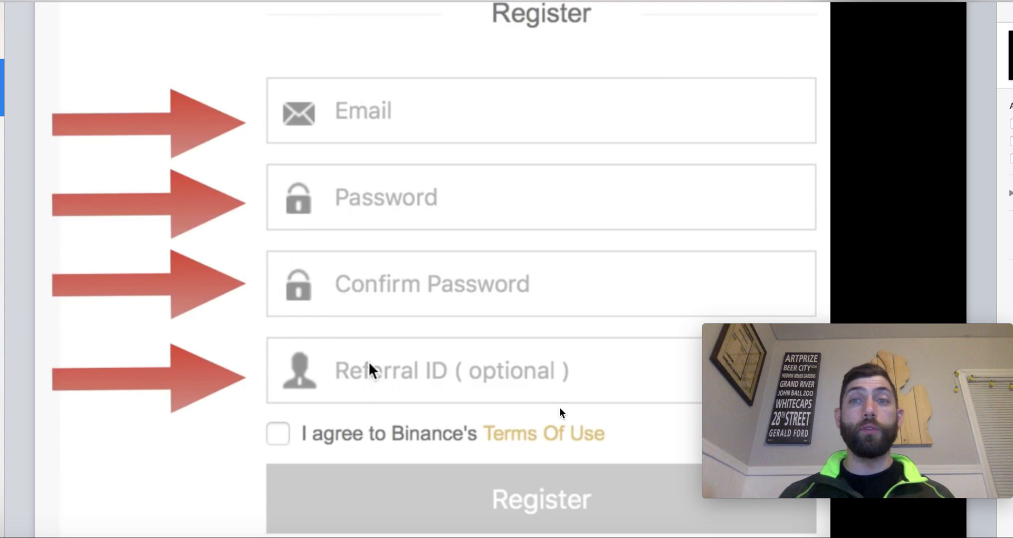
pyautogui.scroll(-2, 561, 412)
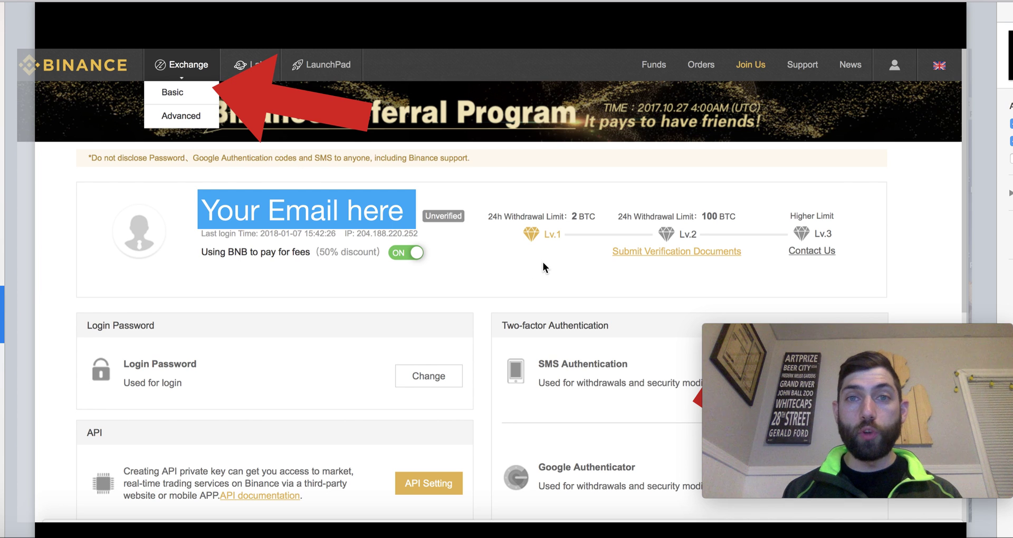
pyautogui.scroll(-2, 546, 268)
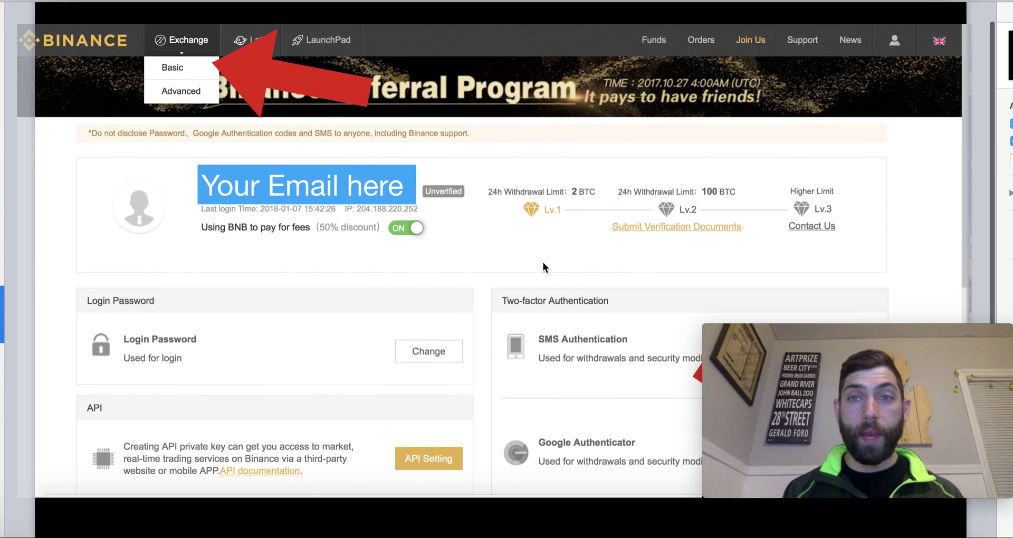
pyautogui.moveTo(878, 340)
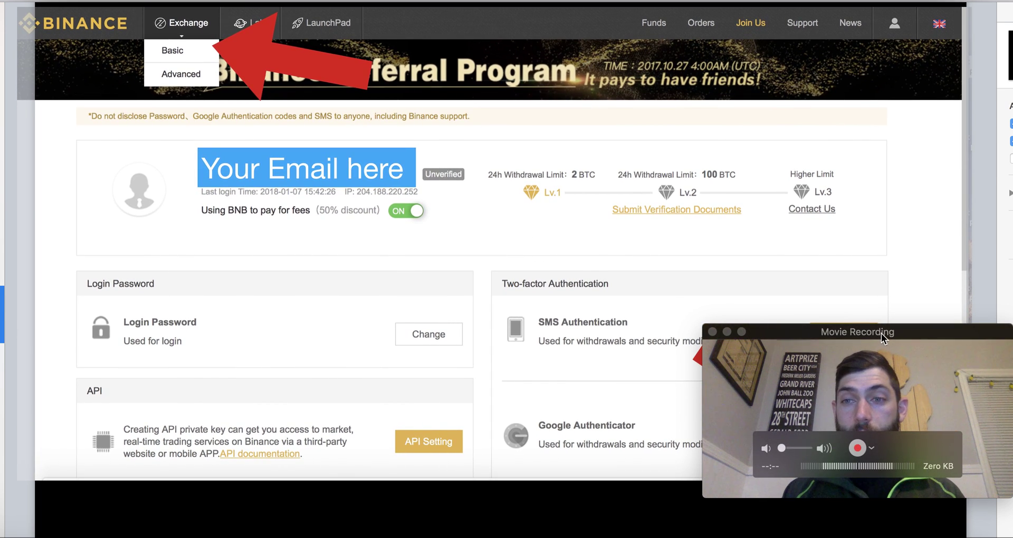
pyautogui.moveTo(880, 333); pyautogui.dragTo(381, 355)
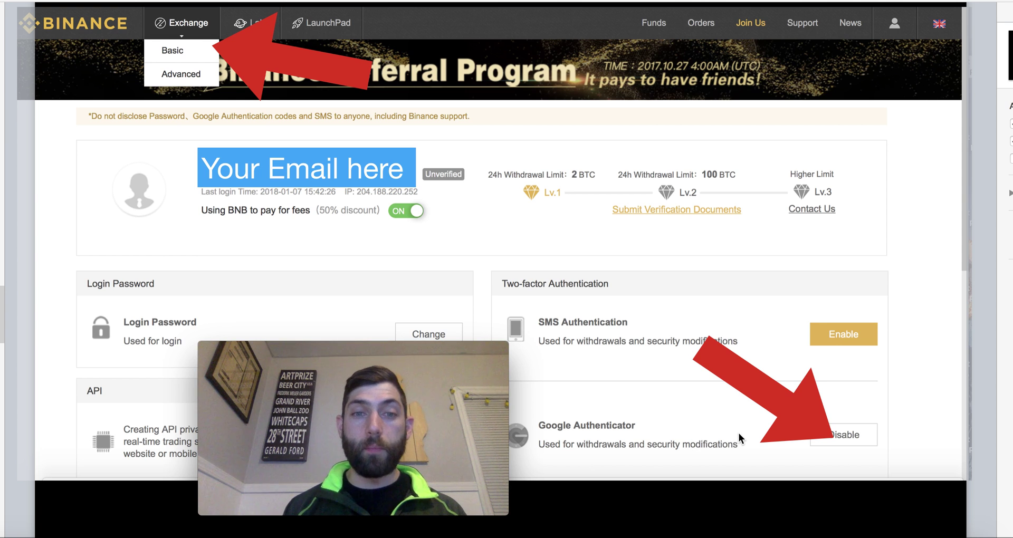
pyautogui.moveTo(406, 345); pyautogui.dragTo(819, 330)
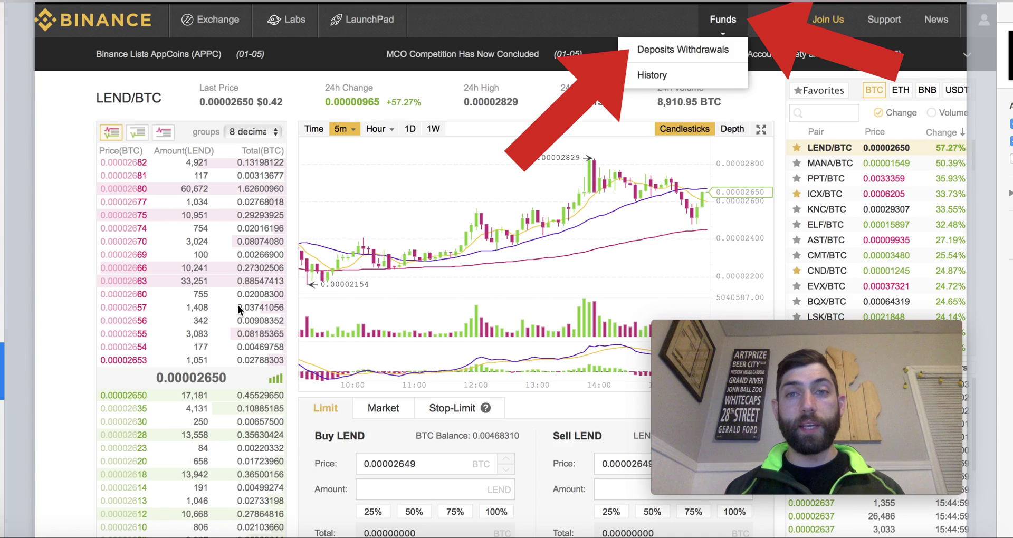
pyautogui.moveTo(824, 320)
pyautogui.moveTo(821, 328); pyautogui.dragTo(552, 389)
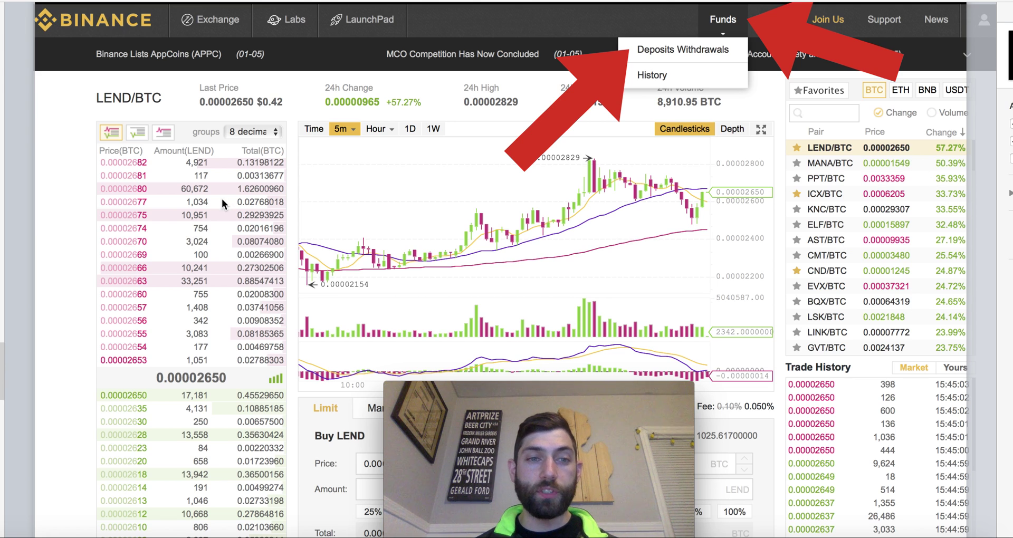
pyautogui.moveTo(545, 392); pyautogui.dragTo(881, 366)
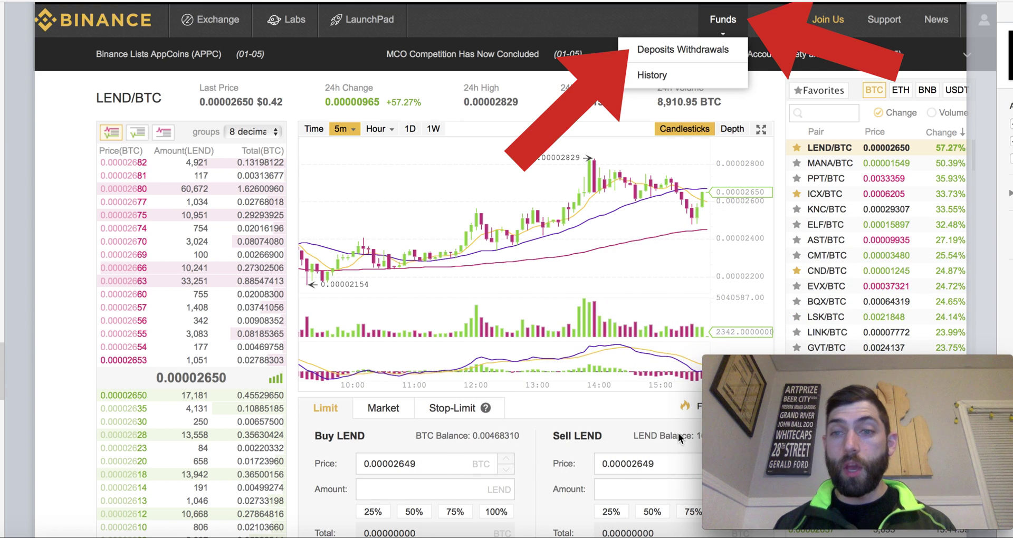
pyautogui.moveTo(895, 365)
pyautogui.moveTo(895, 361); pyautogui.dragTo(864, 351)
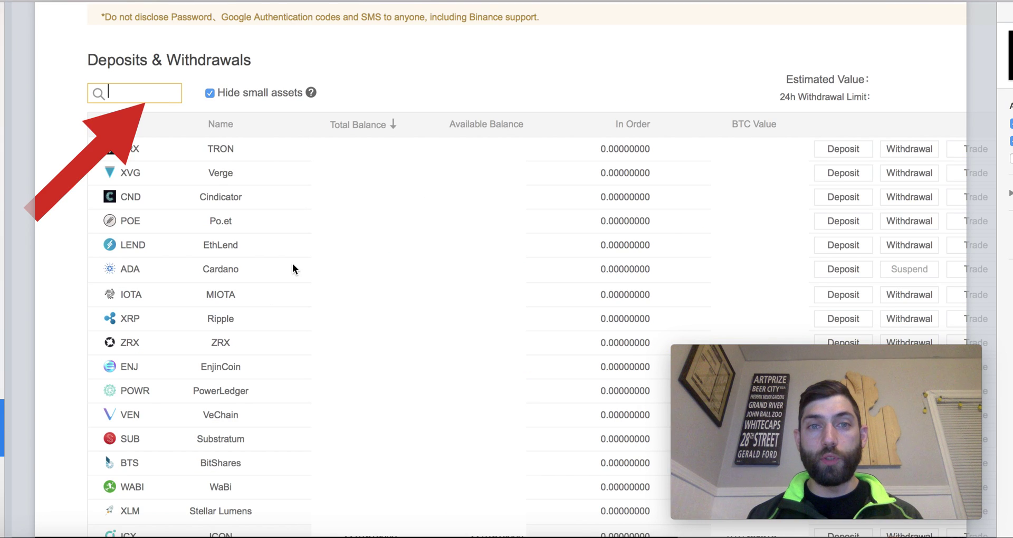
pyautogui.scroll(1, 292, 264)
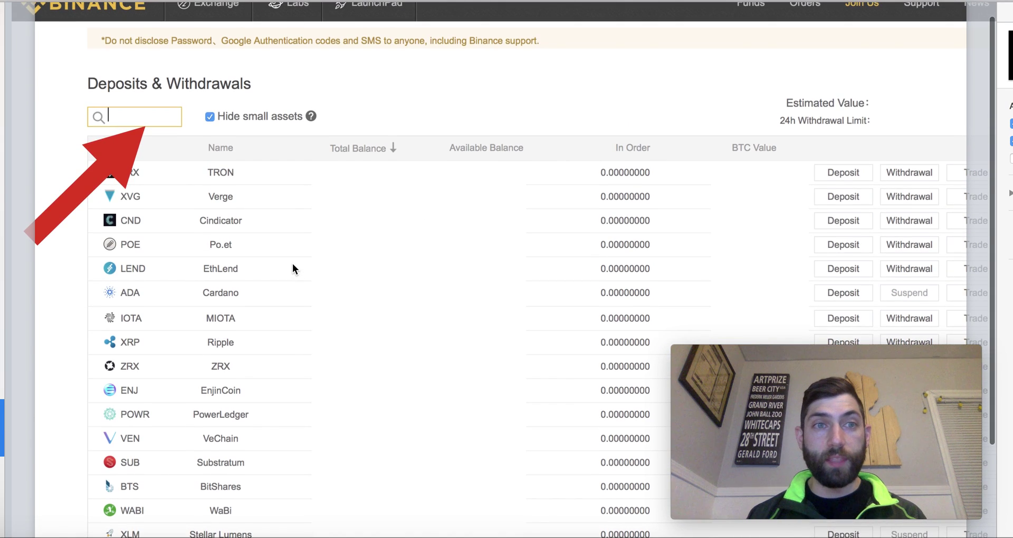
pyautogui.scroll(1, 292, 263)
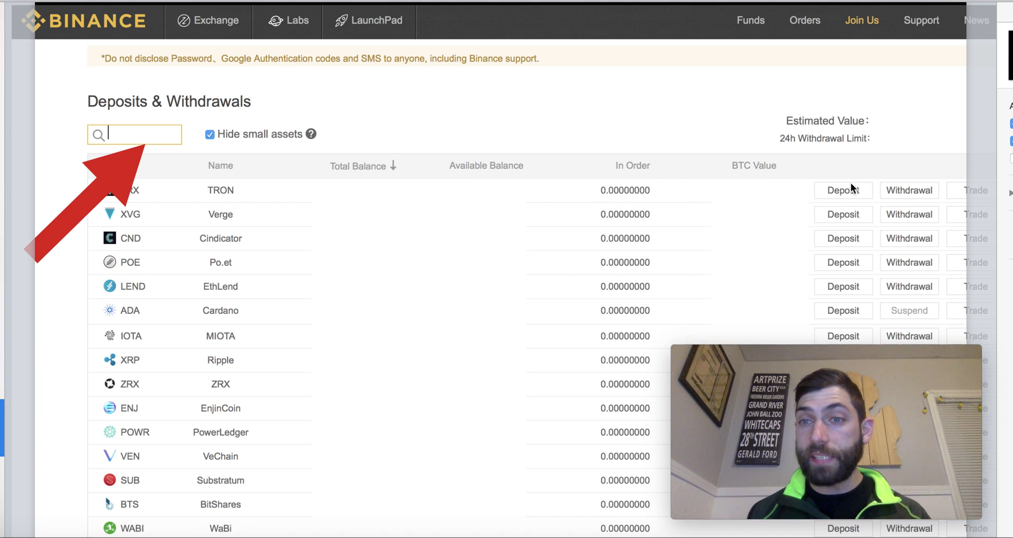
pyautogui.moveTo(846, 364)
pyautogui.moveTo(860, 353); pyautogui.dragTo(629, 329)
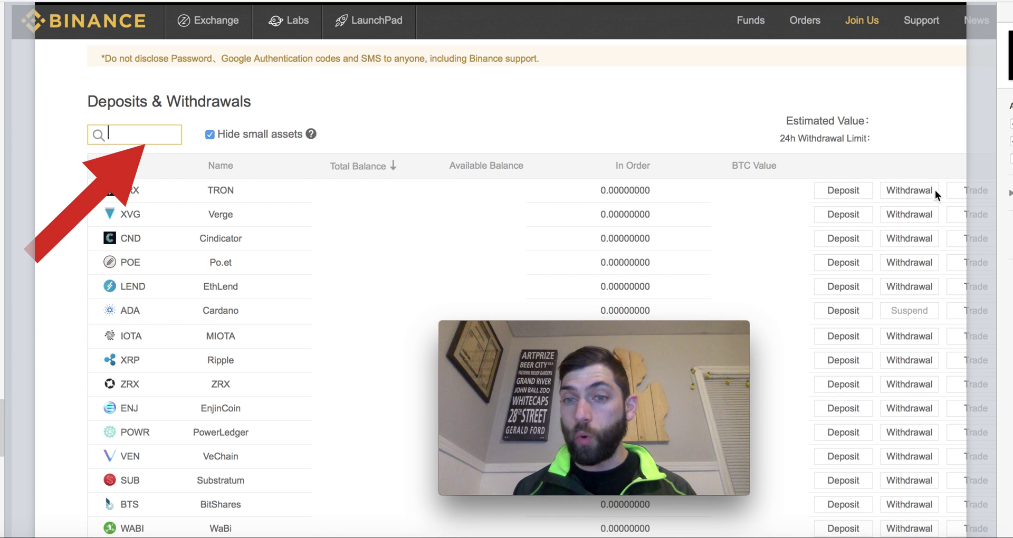
pyautogui.moveTo(645, 332); pyautogui.dragTo(864, 324)
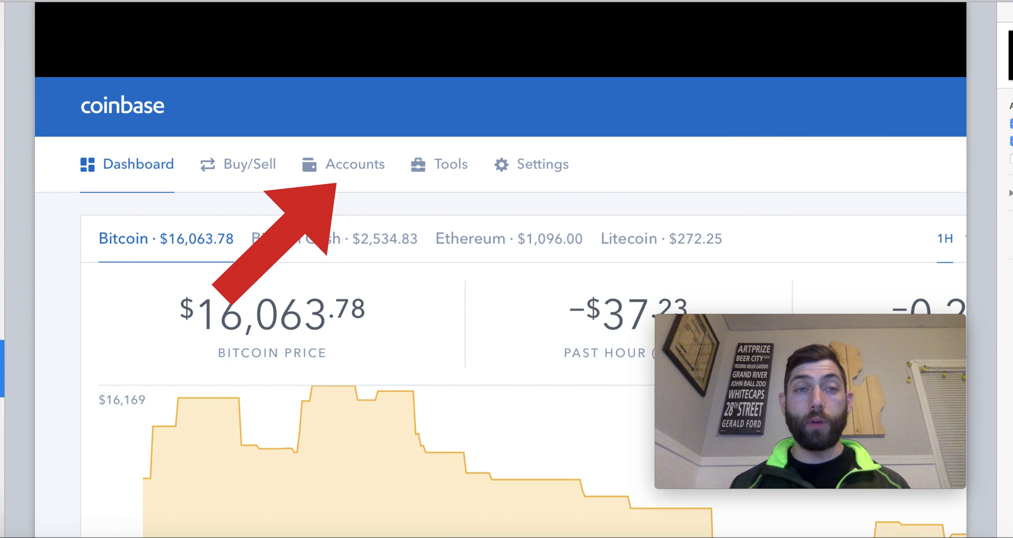
pyautogui.scroll(-3, 440, 304)
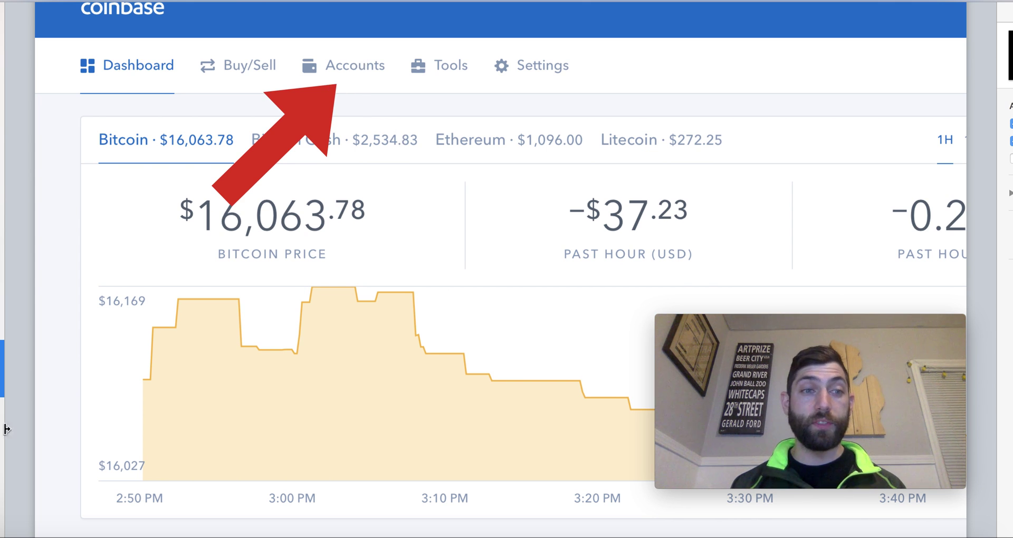
pyautogui.press('Right')
pyautogui.scroll(2, 278, 281)
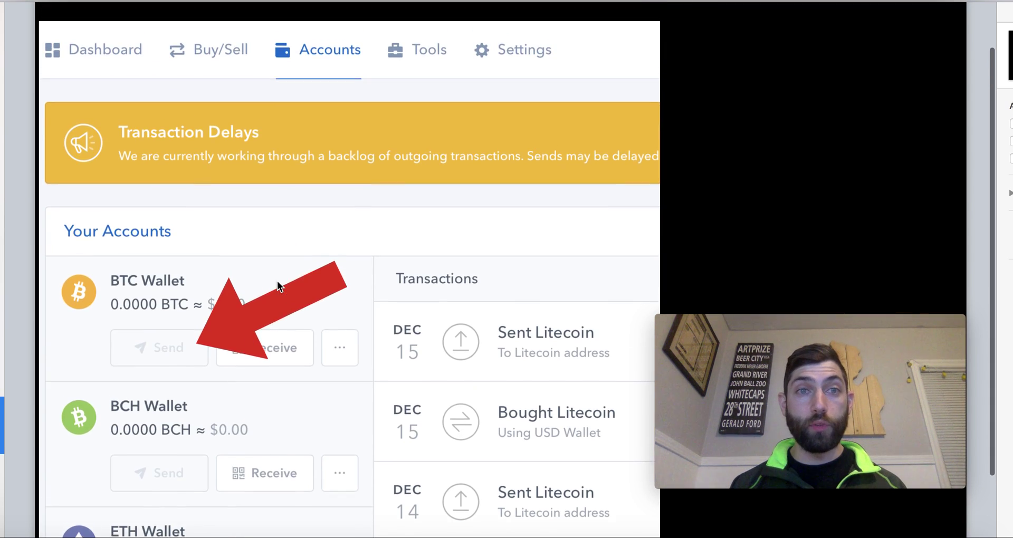
pyautogui.scroll(-3, 277, 282)
pyautogui.scroll(-2, 277, 281)
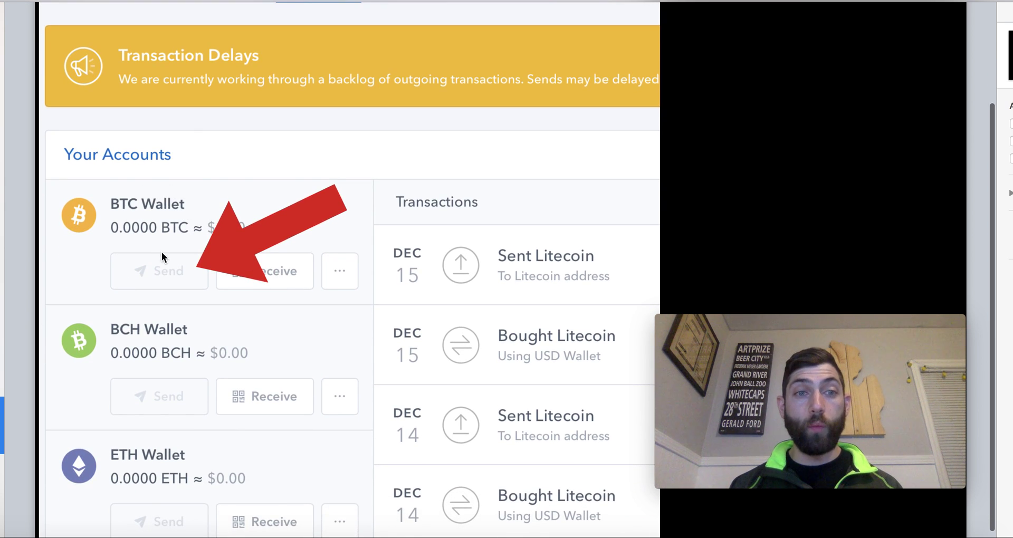
pyautogui.scroll(-1, 161, 277)
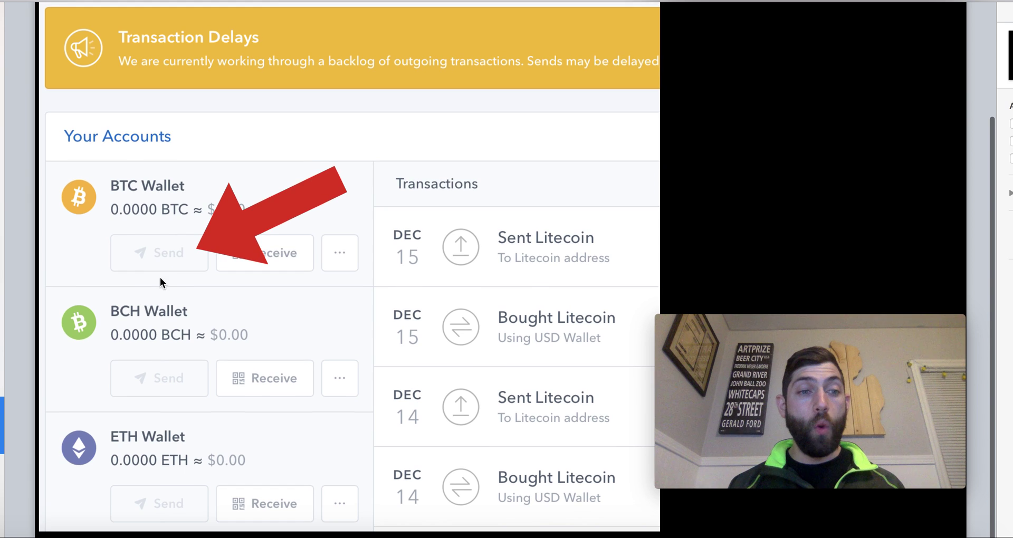
pyautogui.press('Right')
pyautogui.scroll(4, 252, 214)
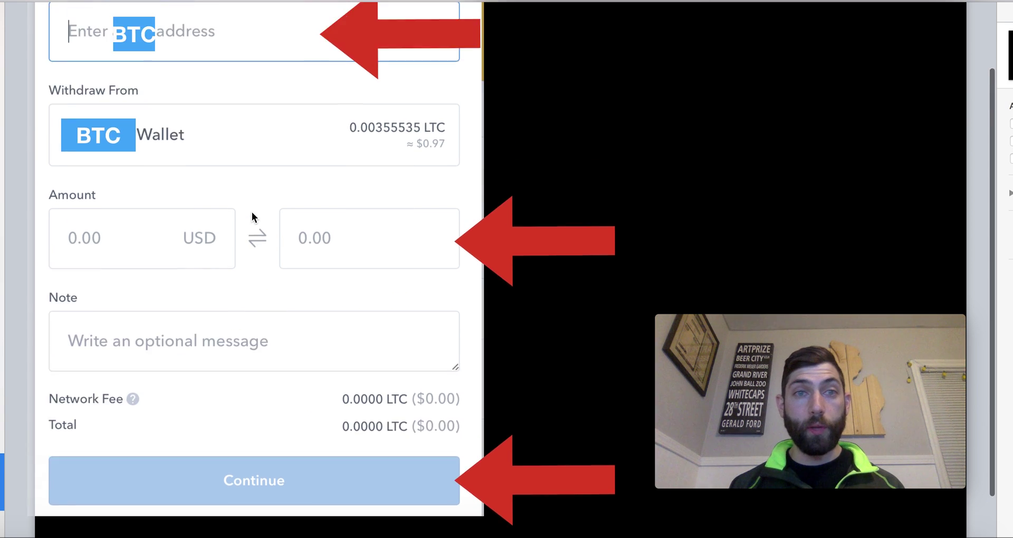
pyautogui.scroll(1, 251, 214)
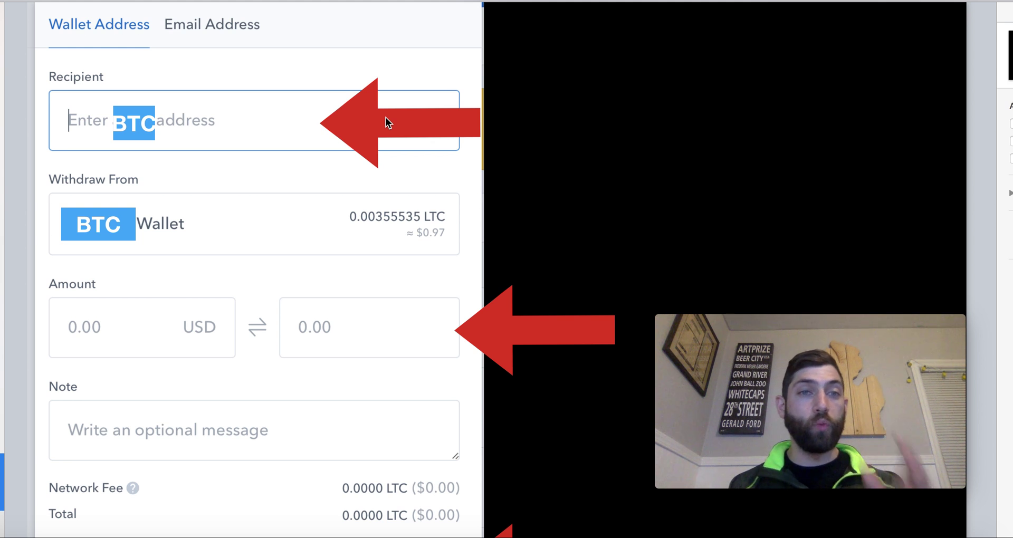
pyautogui.scroll(-1, 386, 118)
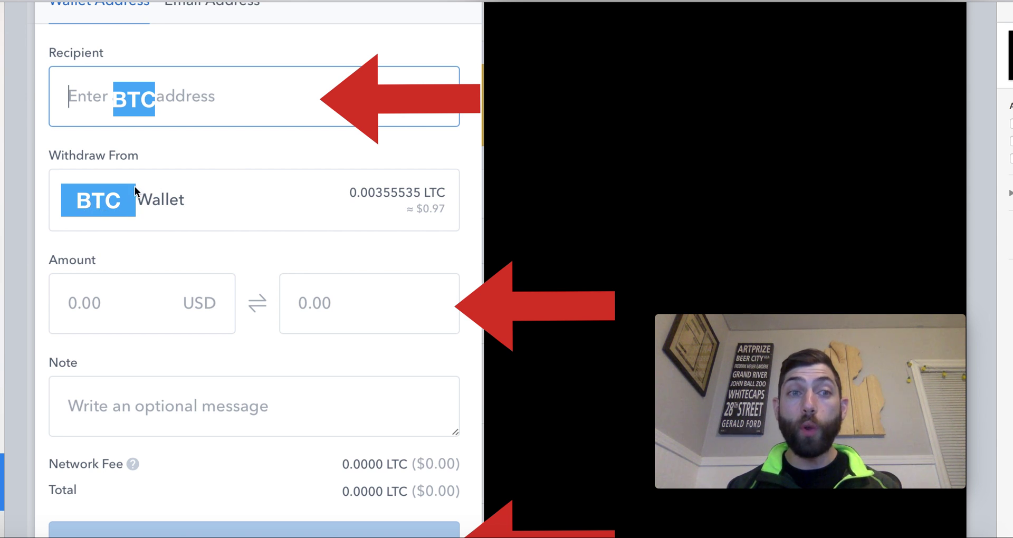
pyautogui.scroll(-3, 212, 212)
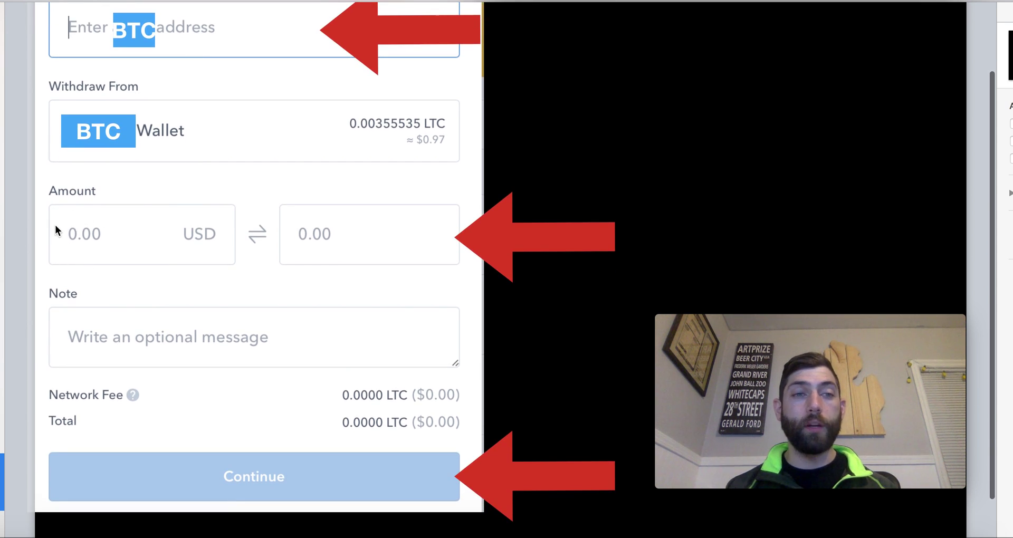
pyautogui.scroll(-1, 310, 246)
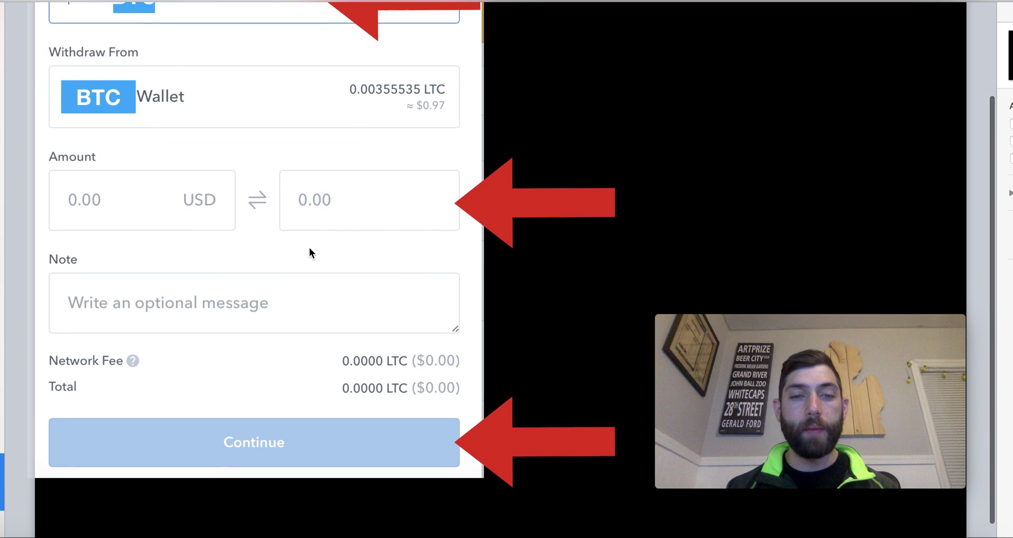
pyautogui.scroll(-1, 291, 455)
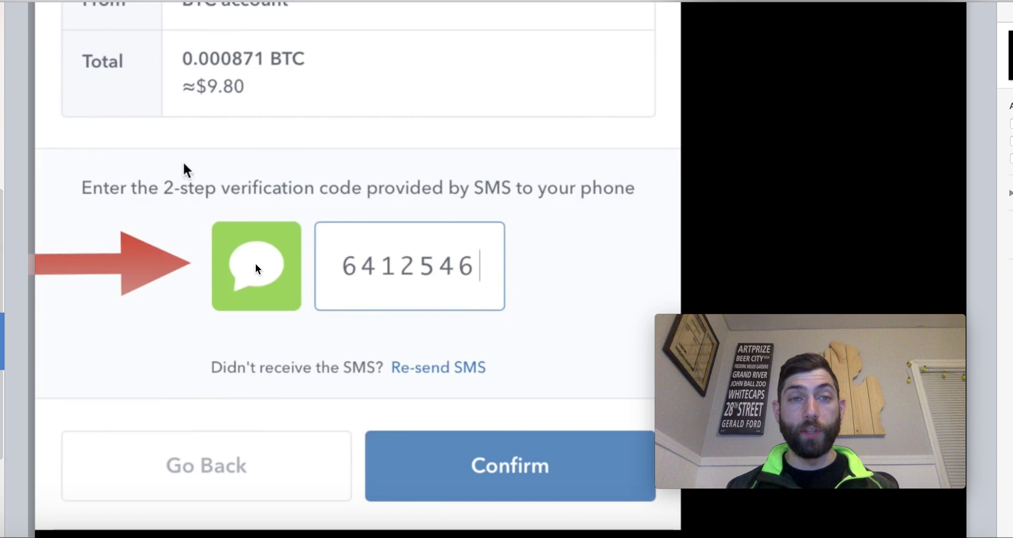
pyautogui.scroll(3, 185, 170)
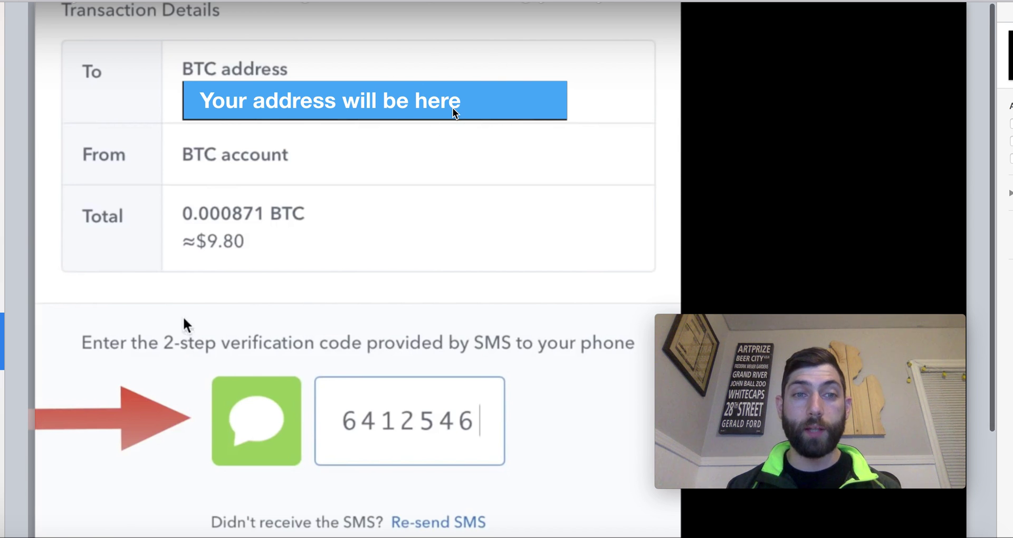
pyautogui.scroll(-5, 453, 113)
pyautogui.scroll(-1, 183, 206)
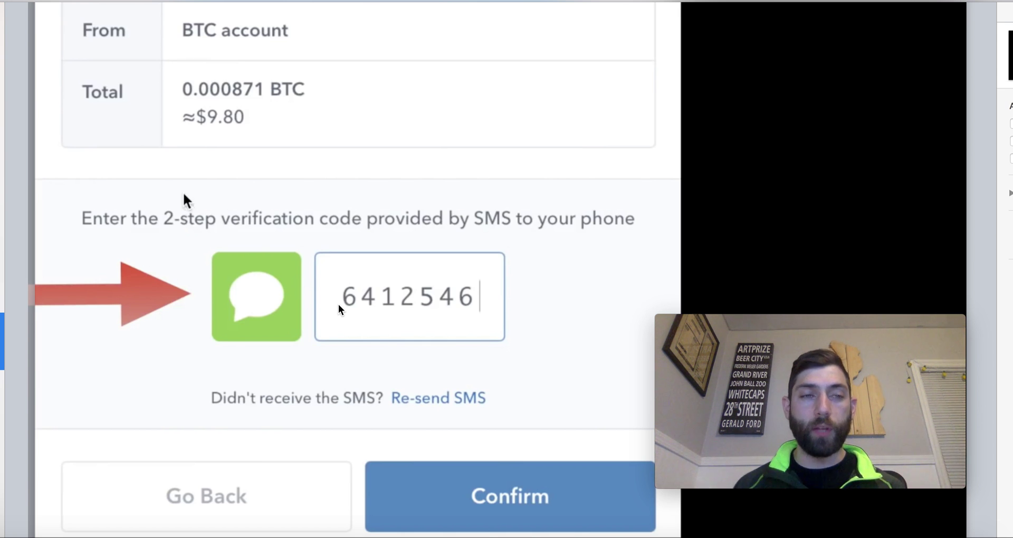
pyautogui.scroll(-1, 340, 309)
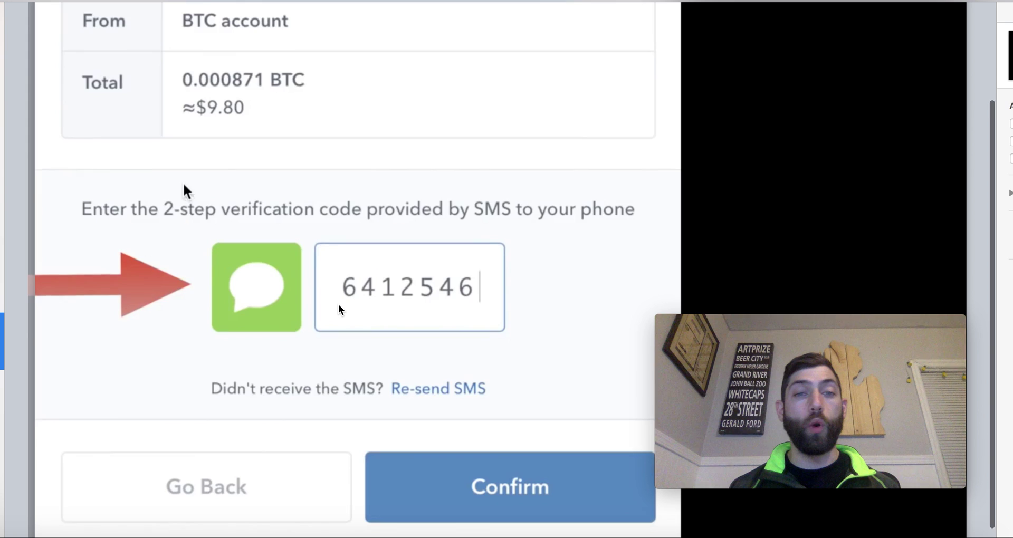
pyautogui.scroll(-1, 470, 406)
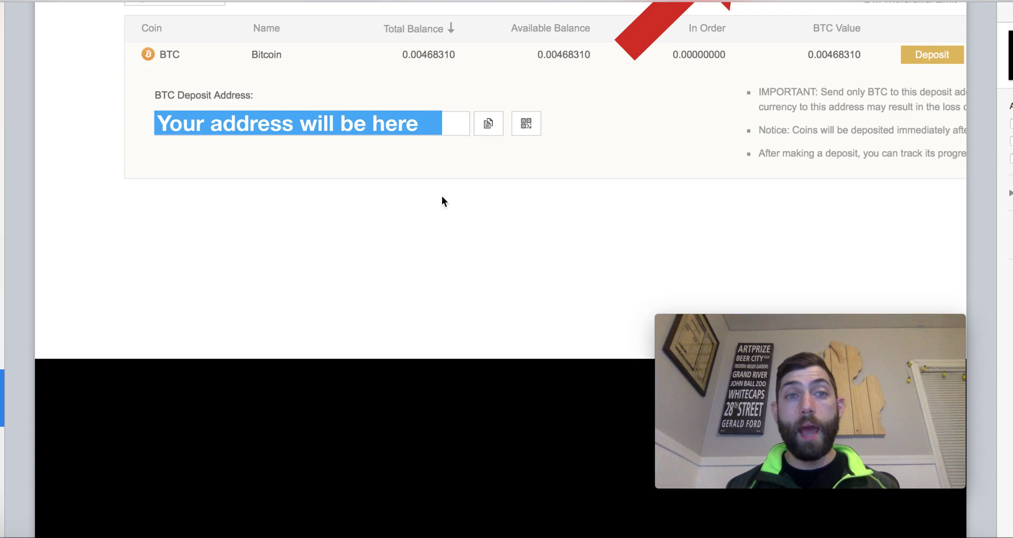
pyautogui.scroll(-1, 457, 188)
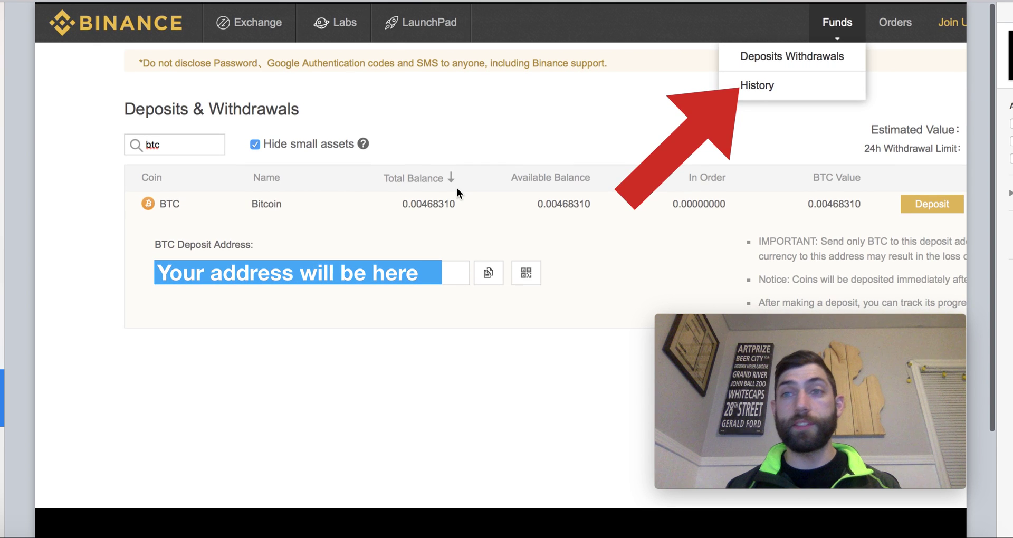
pyautogui.hscroll(1, 709, 141)
pyautogui.hscroll(-1, 709, 142)
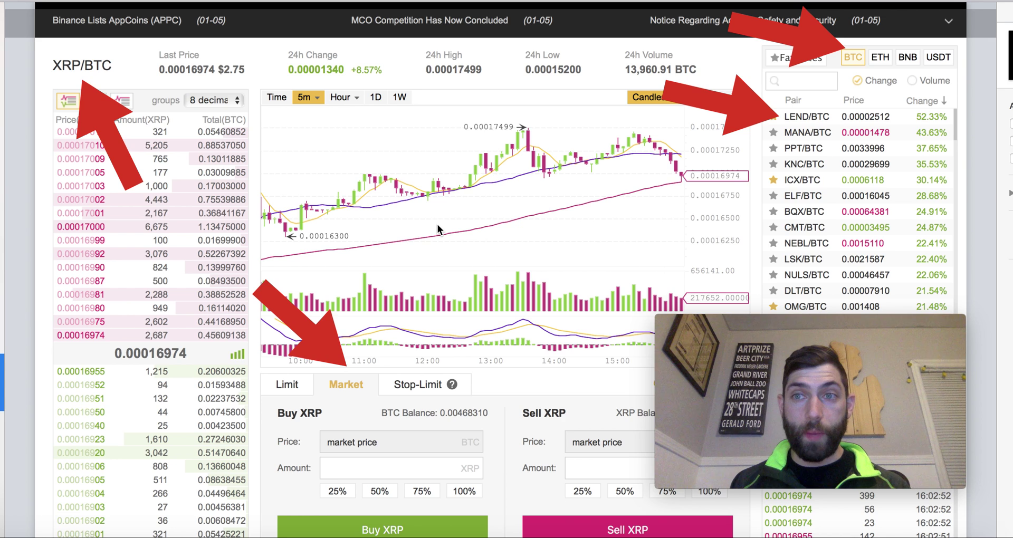
pyautogui.moveTo(844, 325)
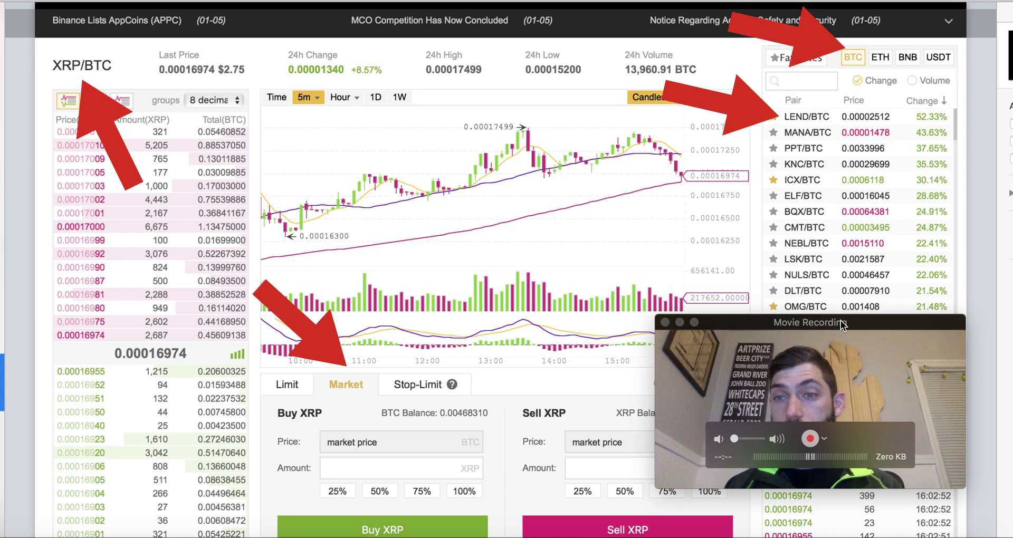
pyautogui.moveTo(843, 326); pyautogui.dragTo(863, 381)
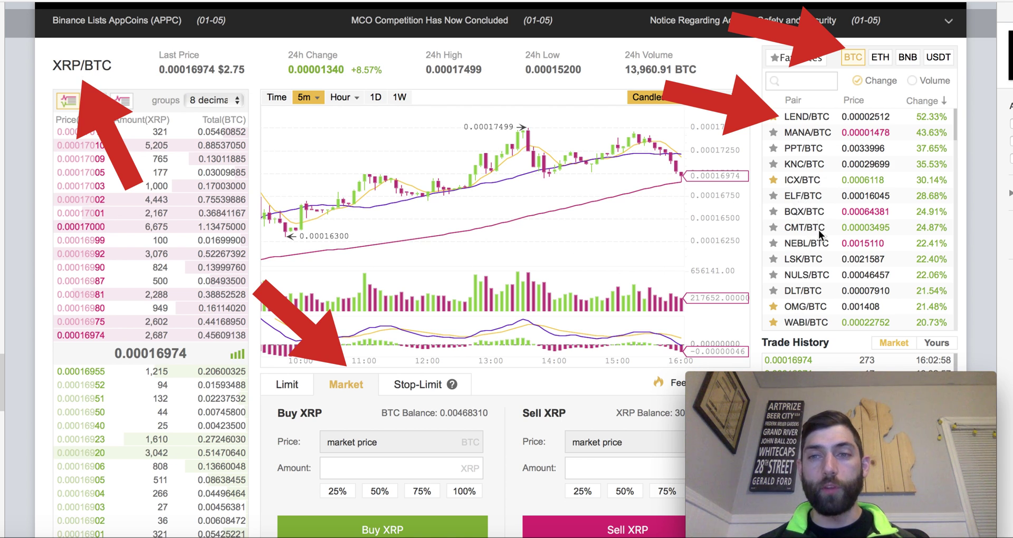
pyautogui.scroll(-2, 481, 336)
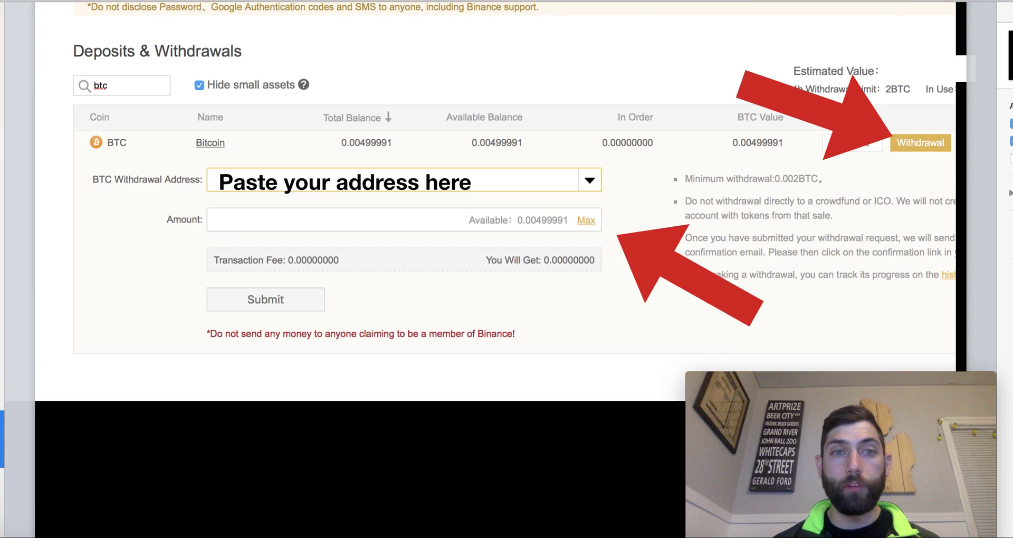
pyautogui.scroll(3, 178, 208)
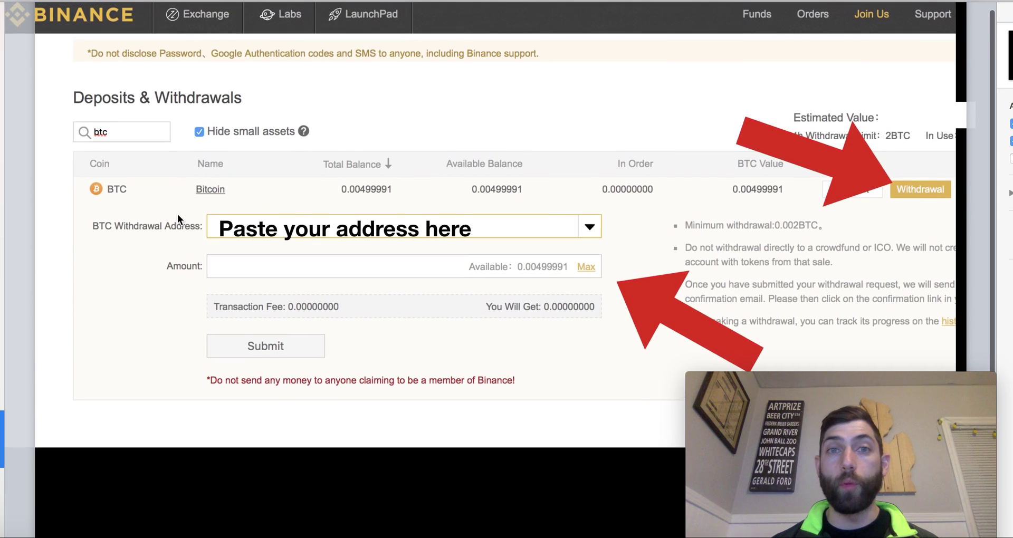
pyautogui.scroll(1, 177, 214)
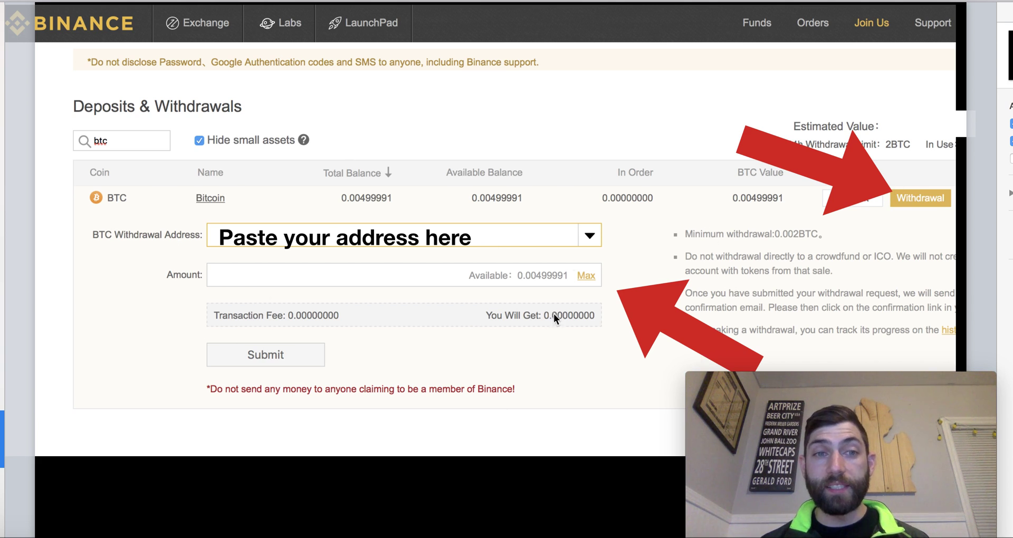
pyautogui.scroll(-1, 438, 267)
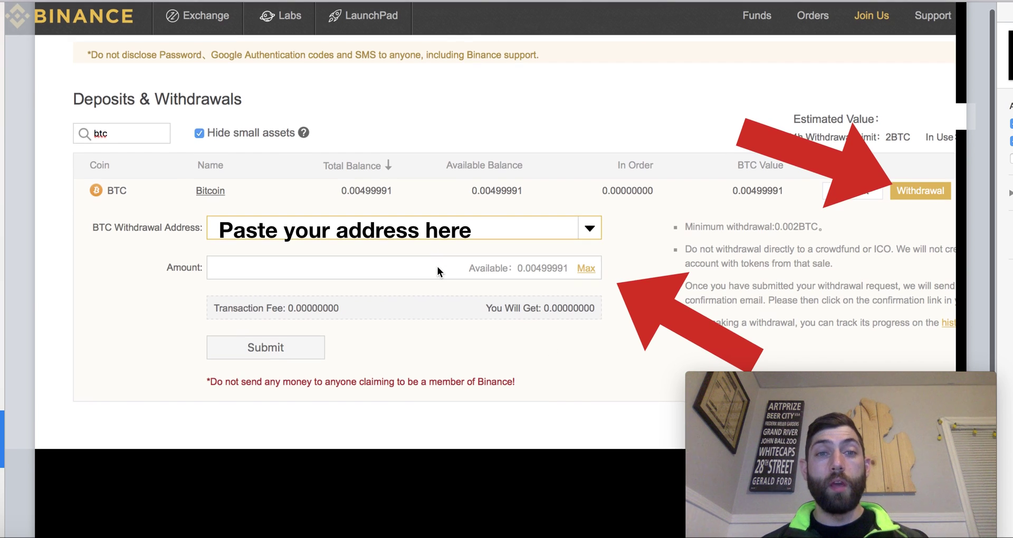
pyautogui.scroll(-1, 438, 266)
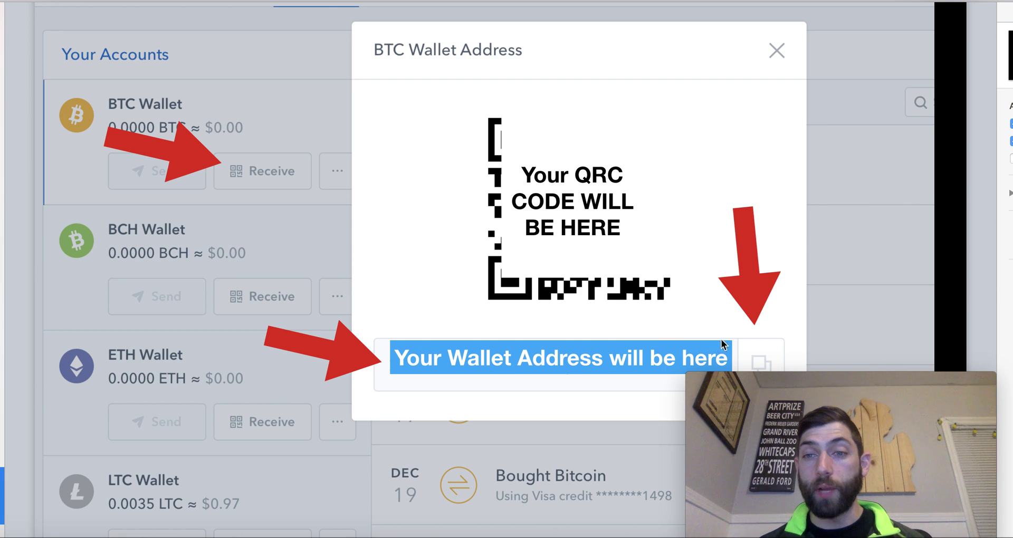
pyautogui.moveTo(810, 375)
pyautogui.moveTo(812, 376); pyautogui.dragTo(813, 404)
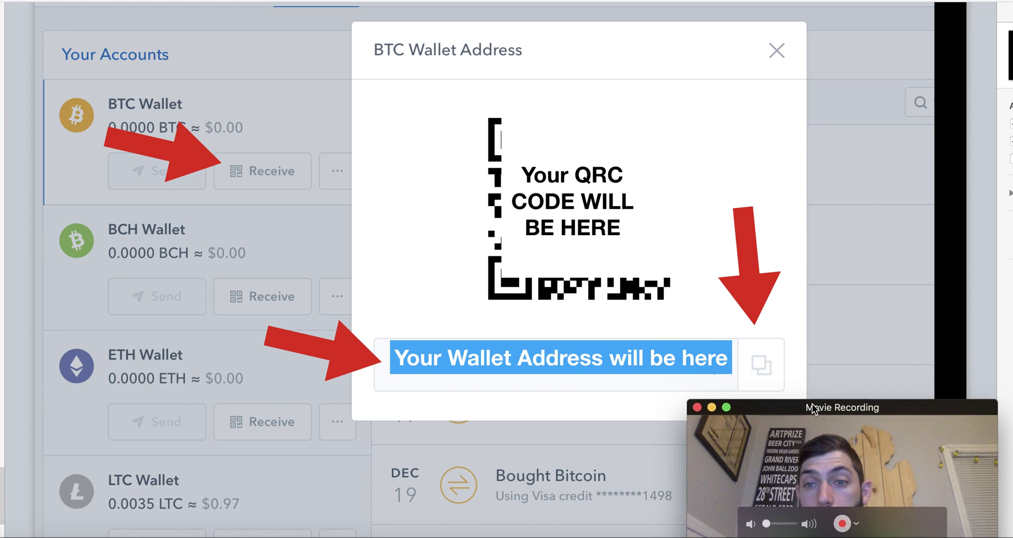
pyautogui.moveTo(848, 408)
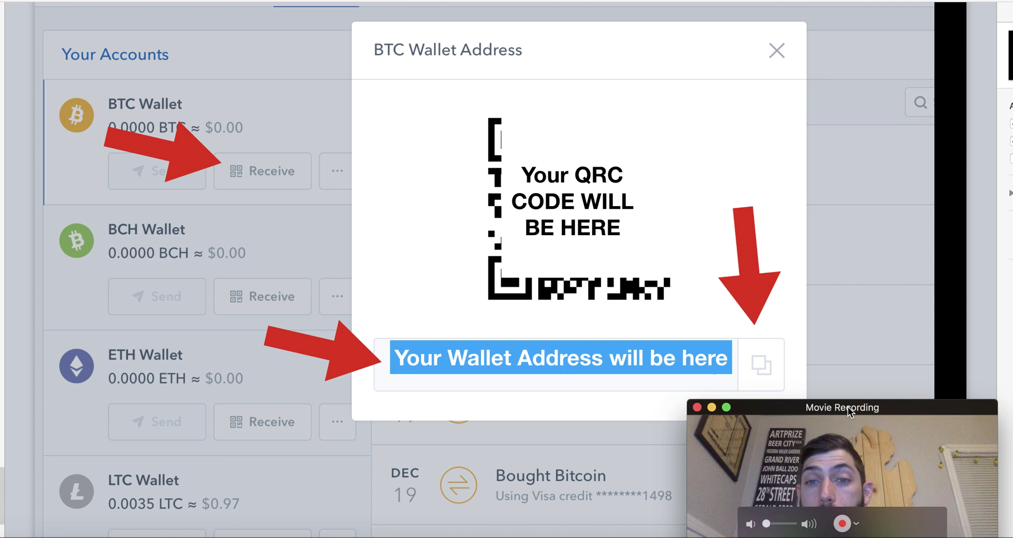
pyautogui.moveTo(848, 407); pyautogui.dragTo(848, 356)
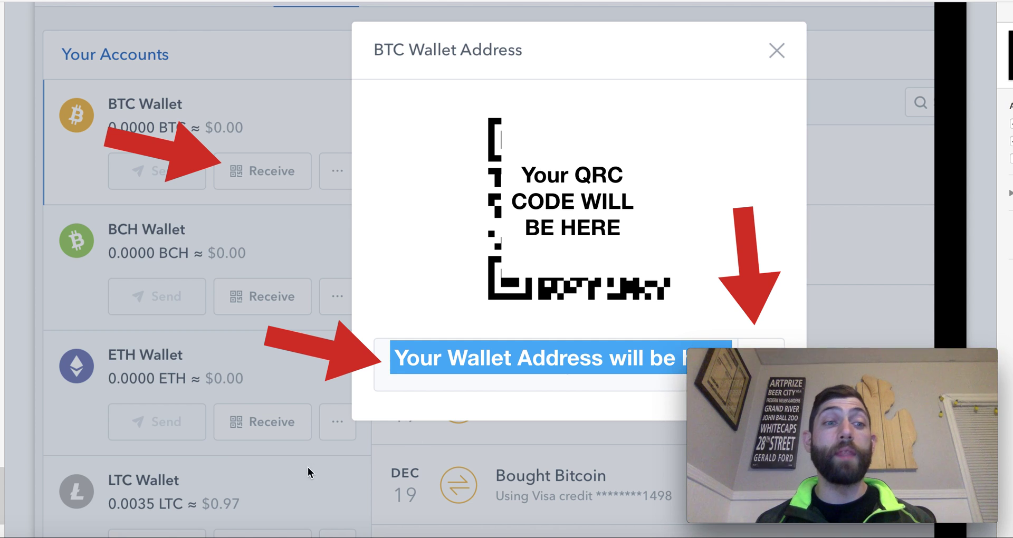
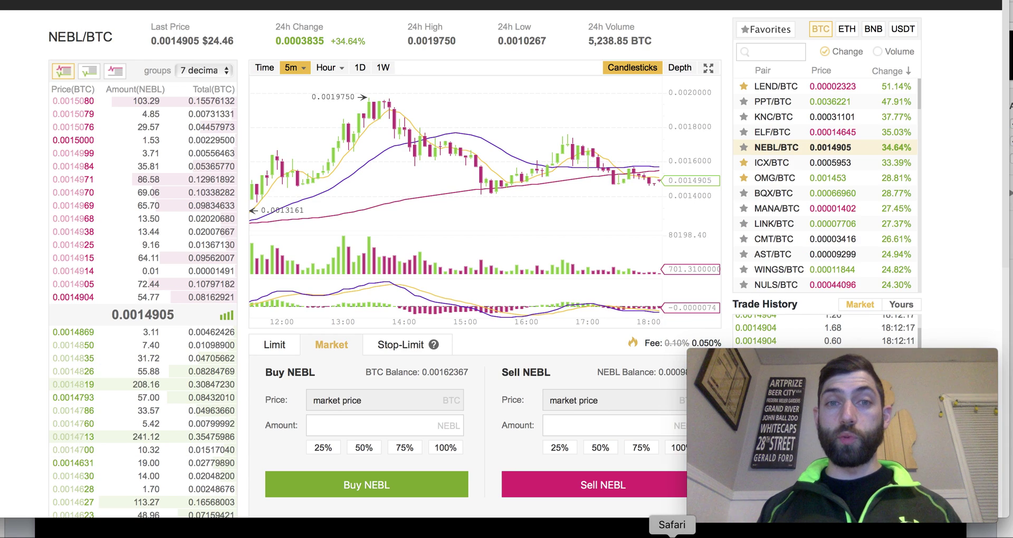
# Review the NEBL/BTC trading page and select the NEBL/BTC pair in the list of BTC markets.
pyautogui.scroll(1, 506, 264)
pyautogui.scroll(-1, 506, 264)
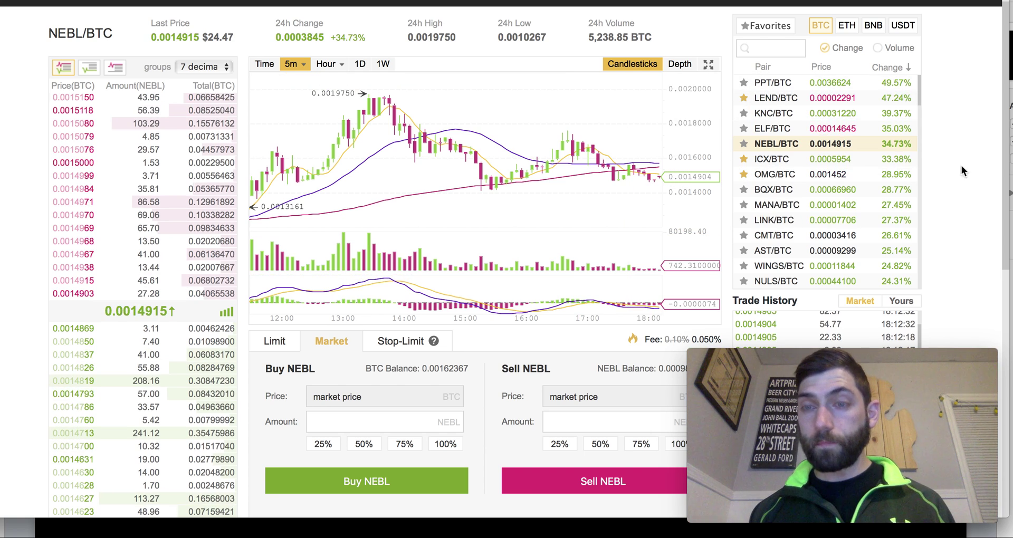
pyautogui.scroll(1, 973, 127)
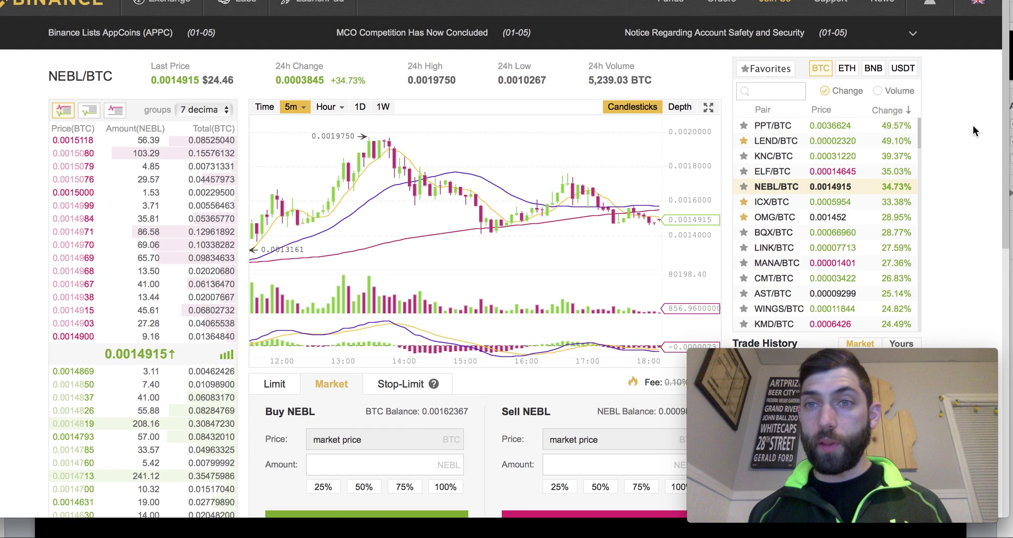
pyautogui.scroll(-1, 974, 127)
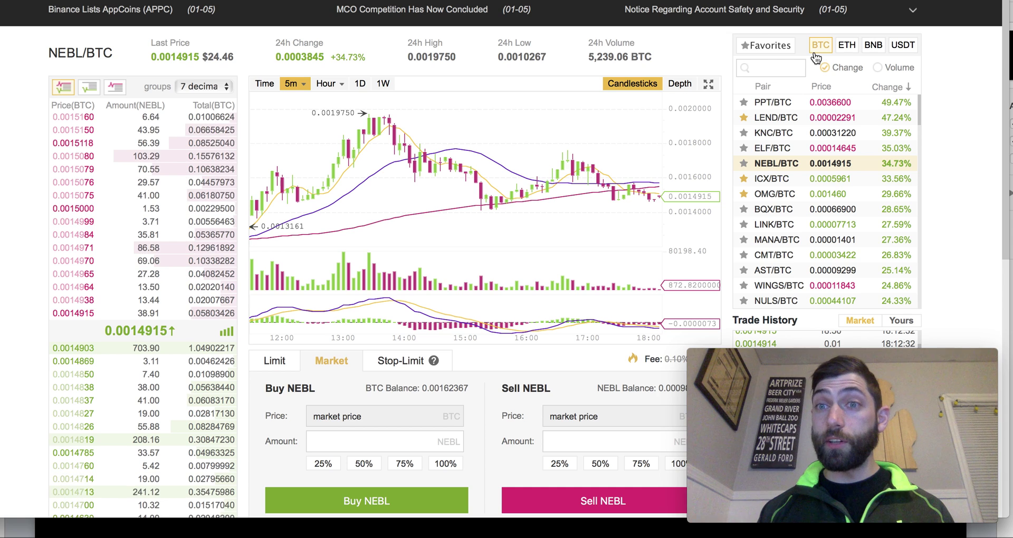
pyautogui.moveTo(773, 167)
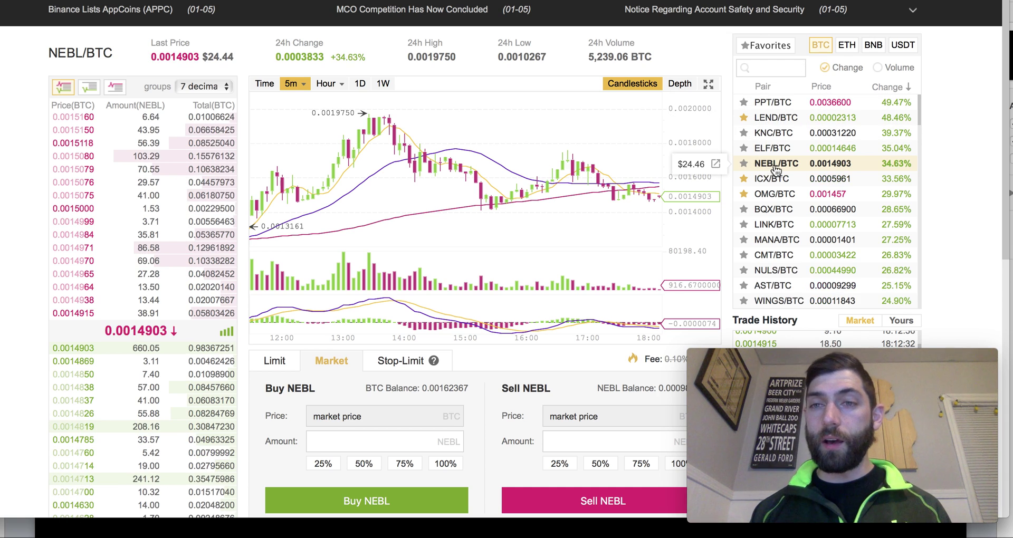
pyautogui.click(786, 168)
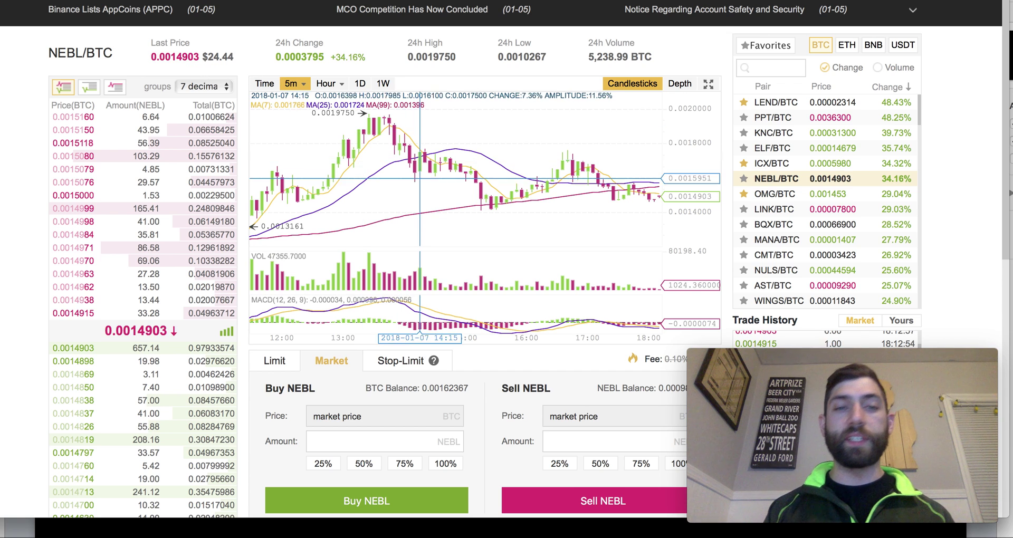
# Buy 0.27 NEBL with a market order on the NEBL/BTC pair.
pyautogui.scroll(-3, 369, 238)
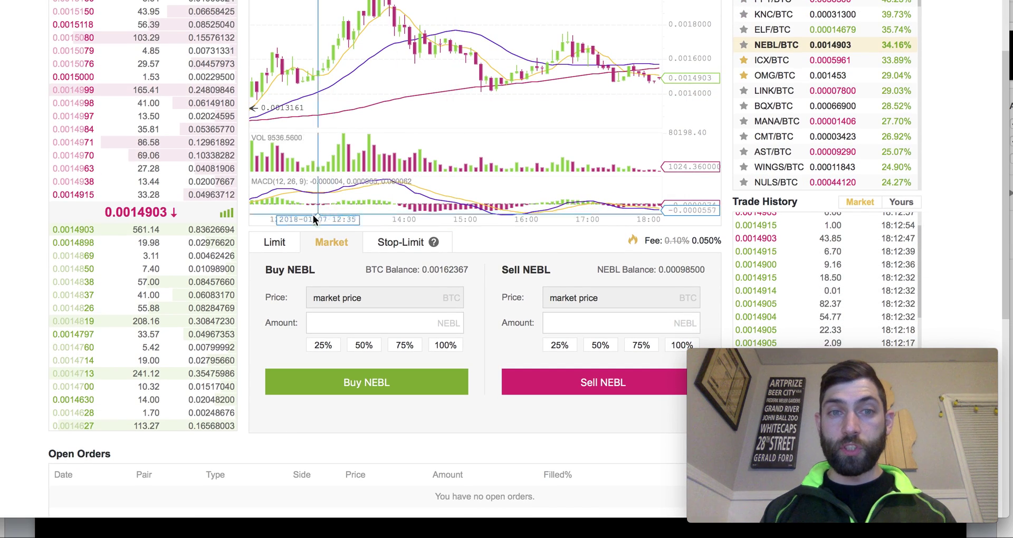
pyautogui.click(275, 244)
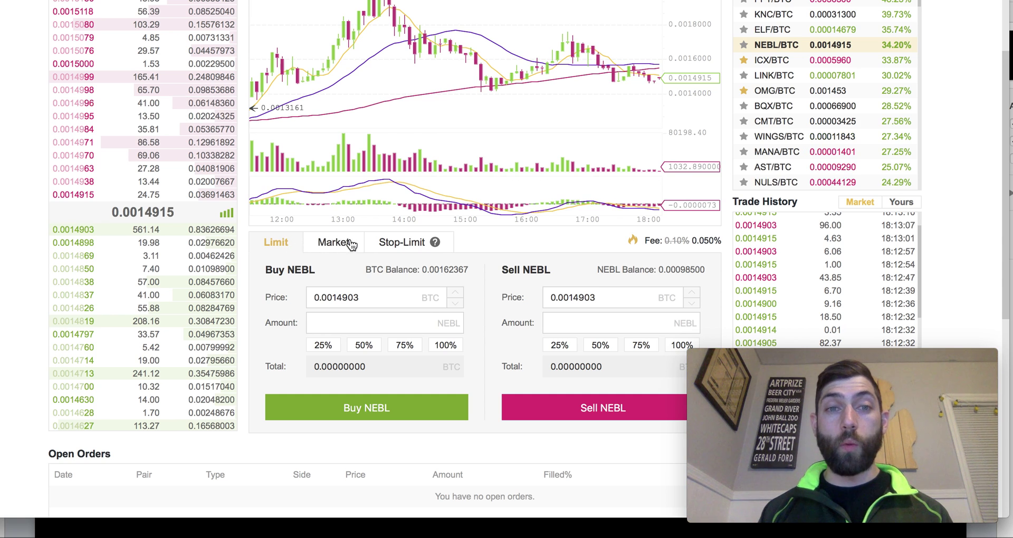
pyautogui.click(331, 246)
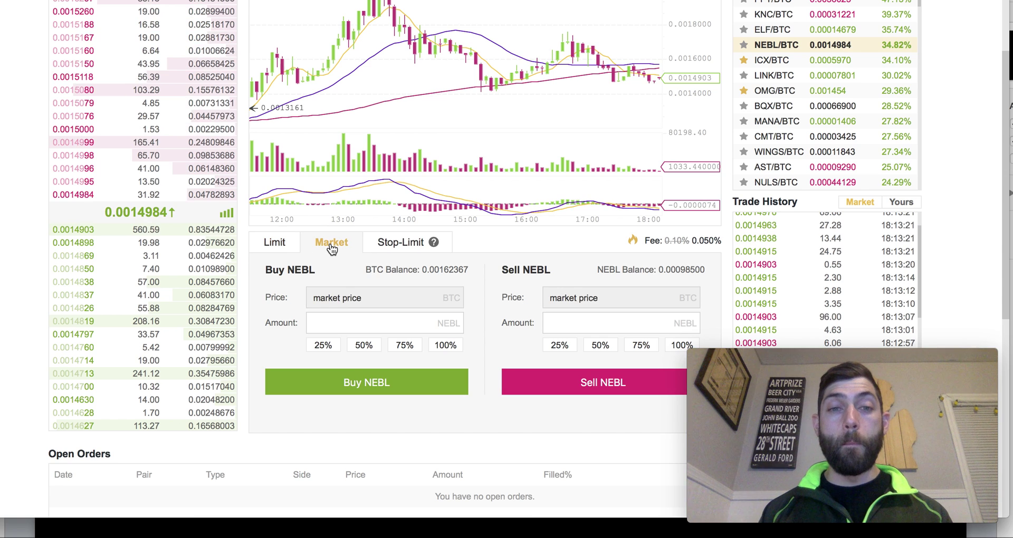
pyautogui.click(333, 325)
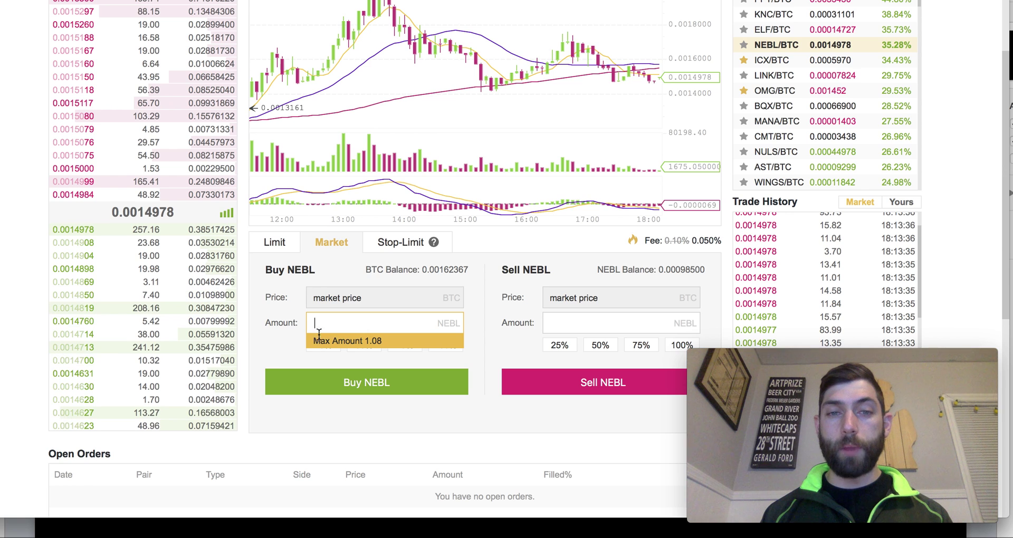
pyautogui.click(278, 346)
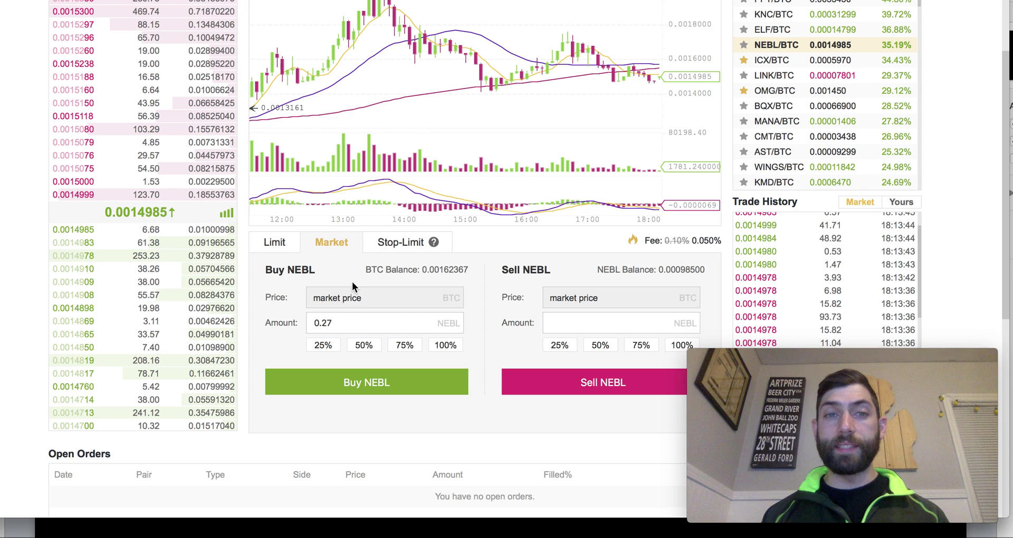
pyautogui.click(377, 389)
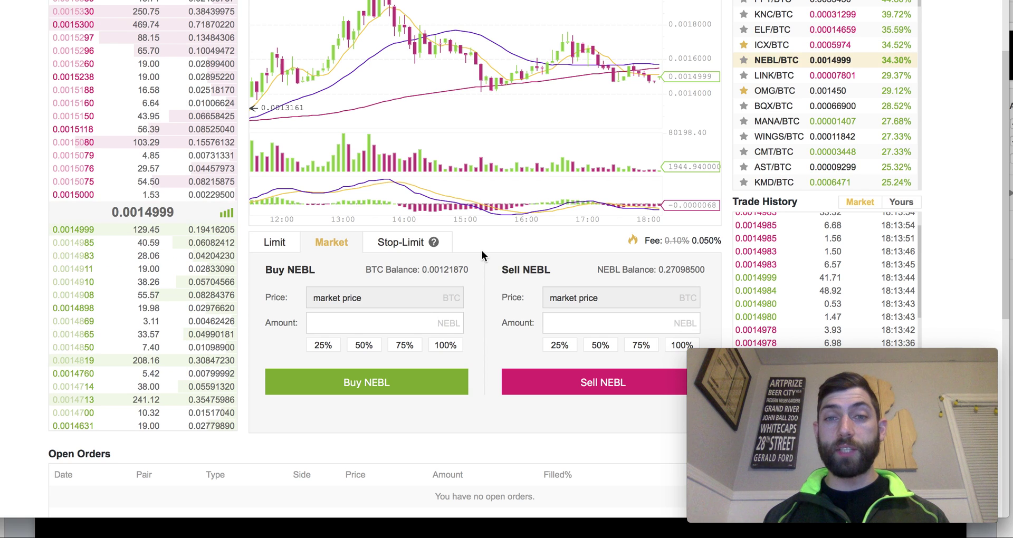
# Sell 100% of the available NEBL, 0.27, with a market order.
pyautogui.scroll(-3, 482, 251)
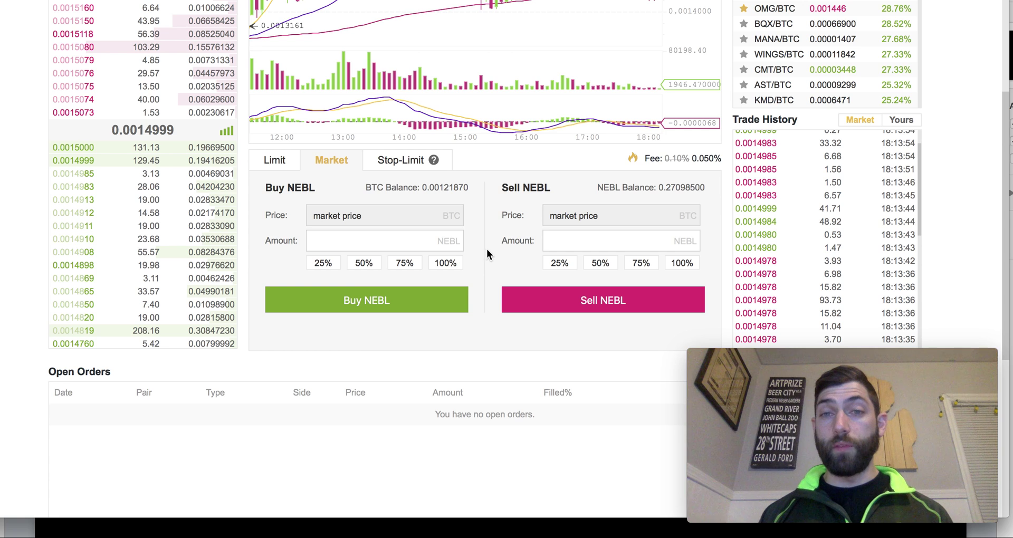
pyautogui.click(577, 241)
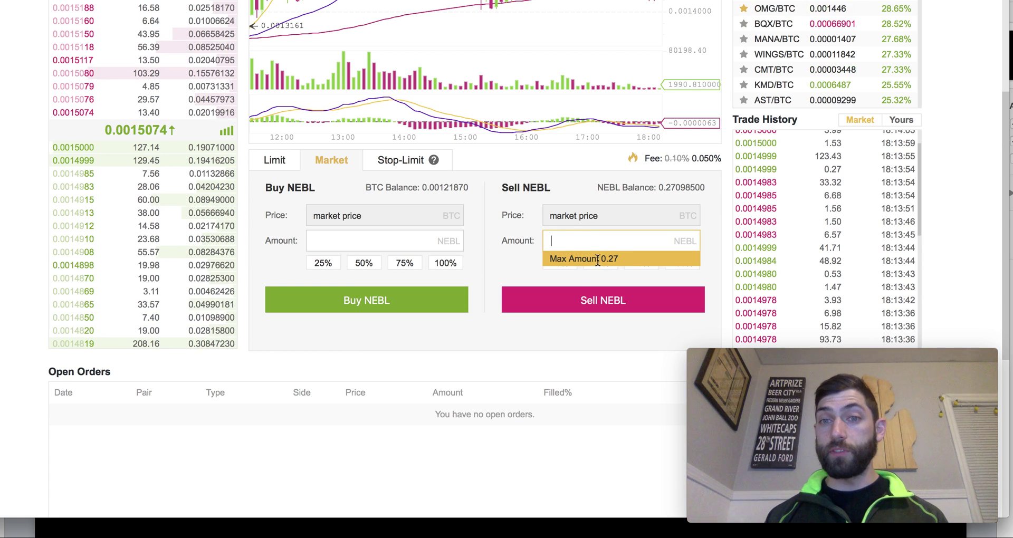
pyautogui.click(629, 277)
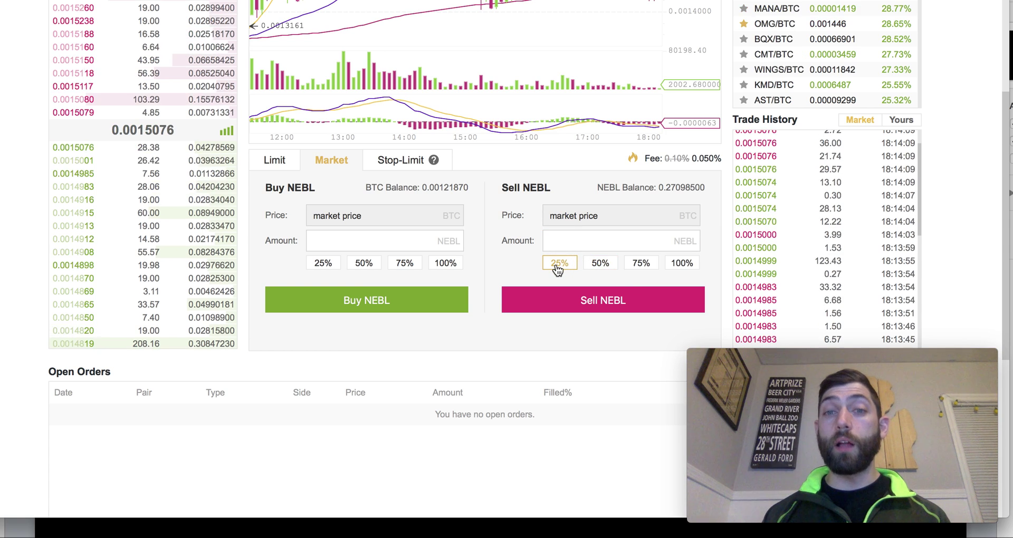
pyautogui.click(686, 271)
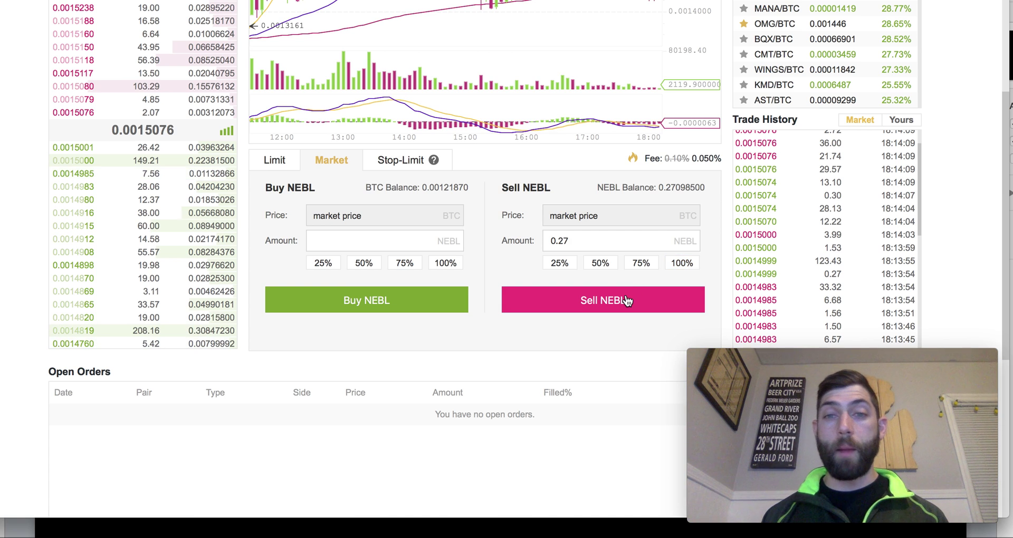
pyautogui.click(609, 306)
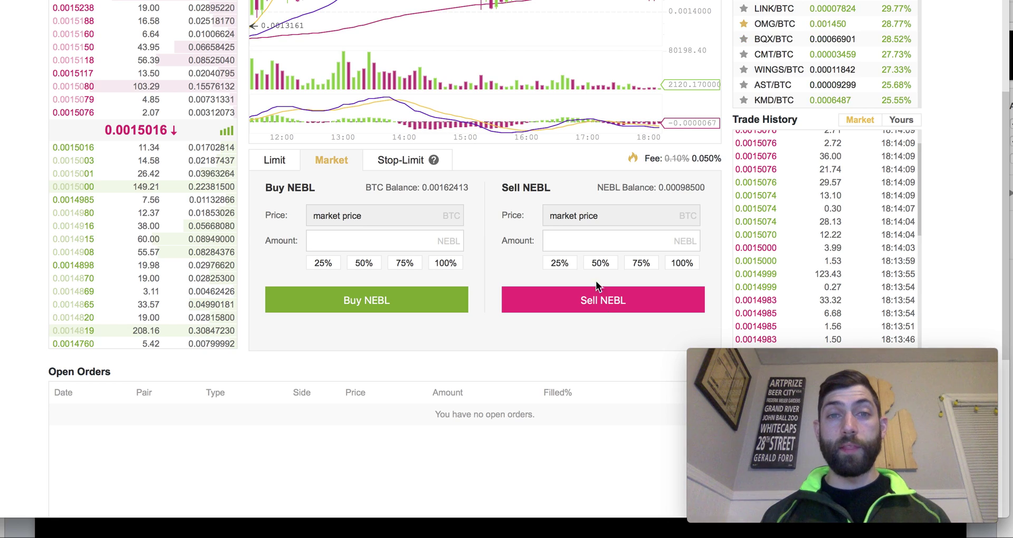
# Switch the NEBL order form to a limit order and examine its buy price and amount fields.
pyautogui.scroll(2, 559, 199)
pyautogui.scroll(1, 559, 195)
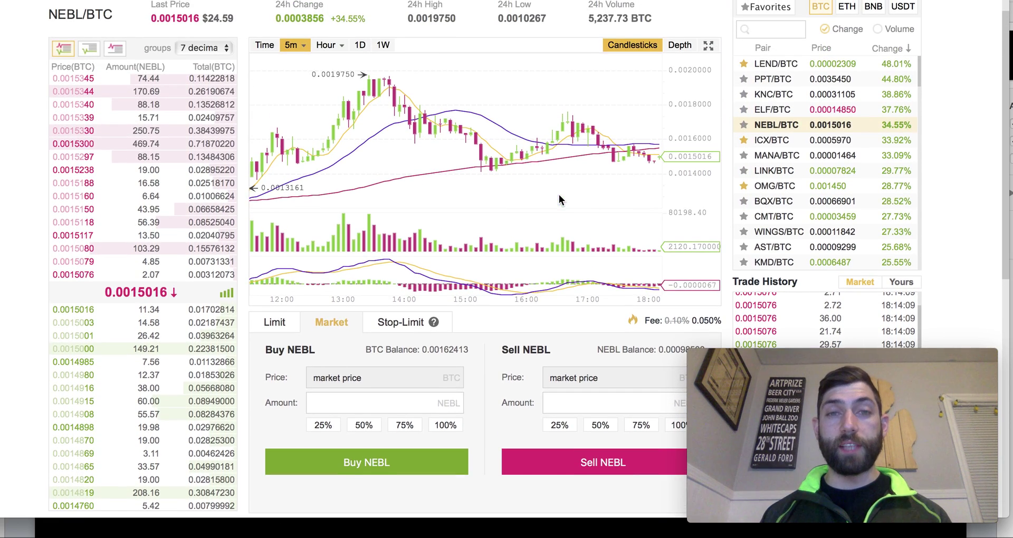
pyautogui.scroll(-2, 559, 196)
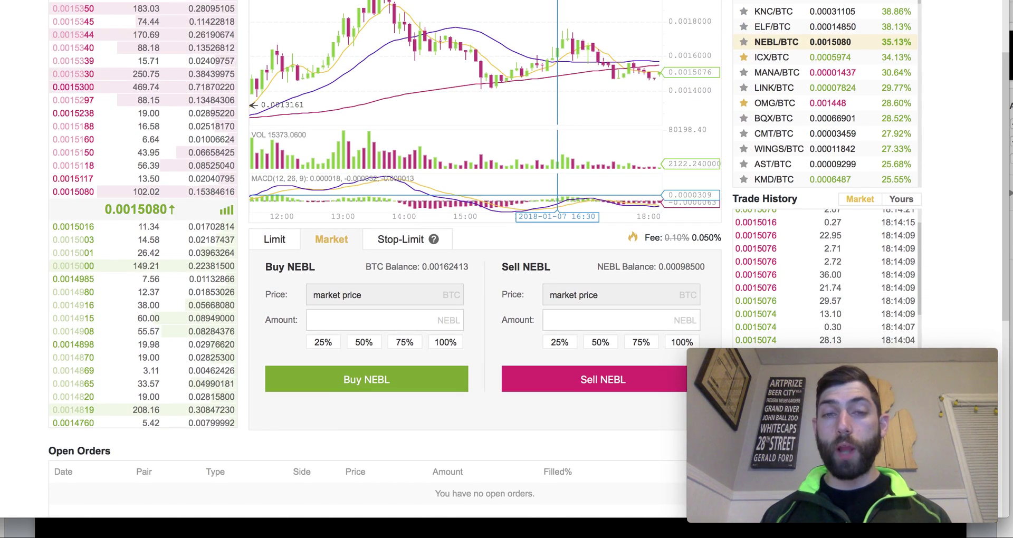
pyautogui.click(277, 240)
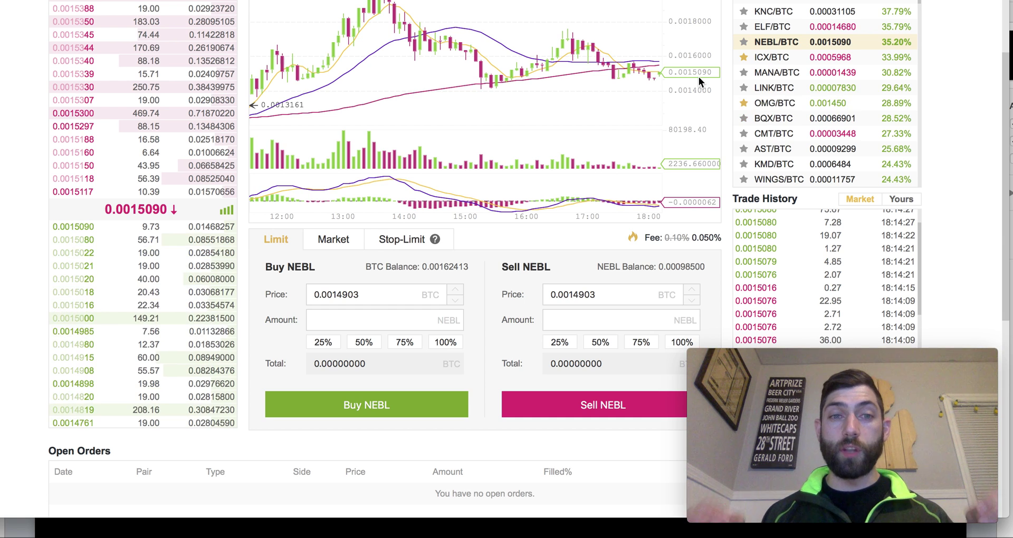
pyautogui.click(380, 292)
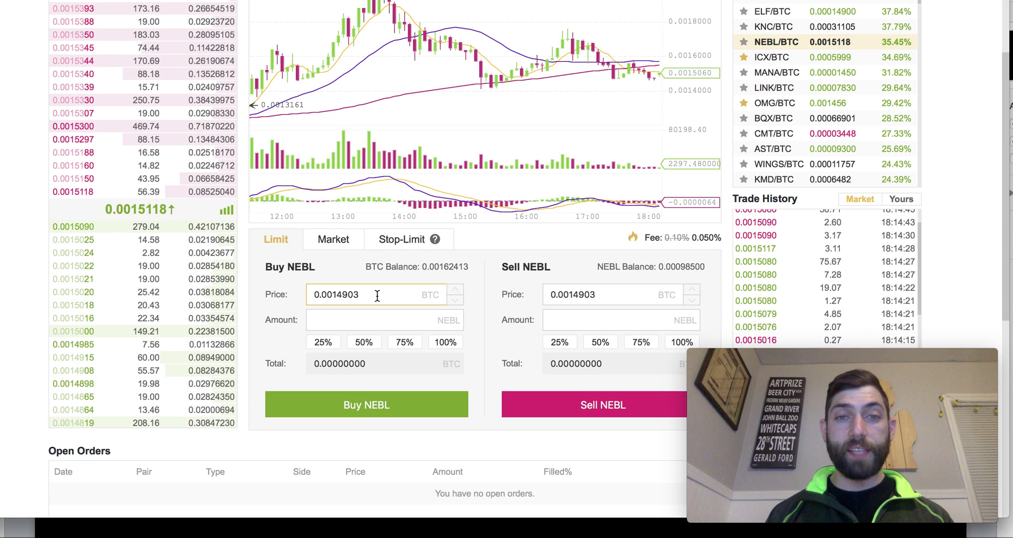
pyautogui.scroll(-2, 378, 295)
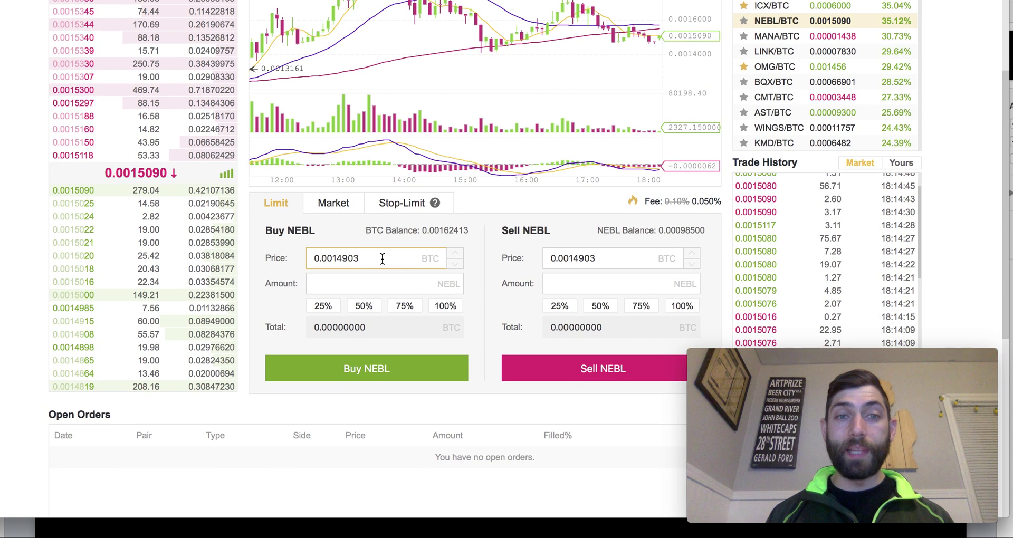
pyautogui.moveTo(332, 259); pyautogui.dragTo(365, 259)
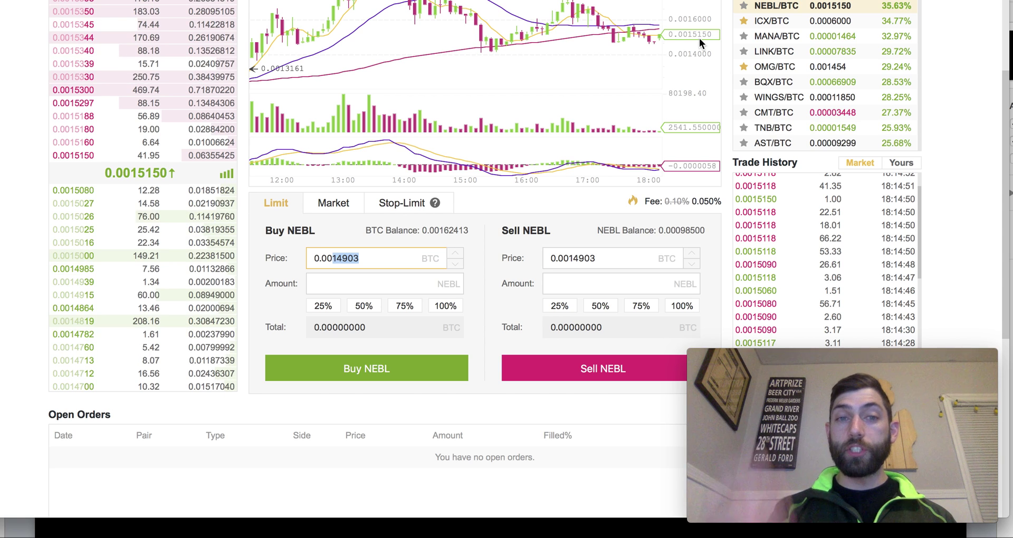
pyautogui.click(340, 284)
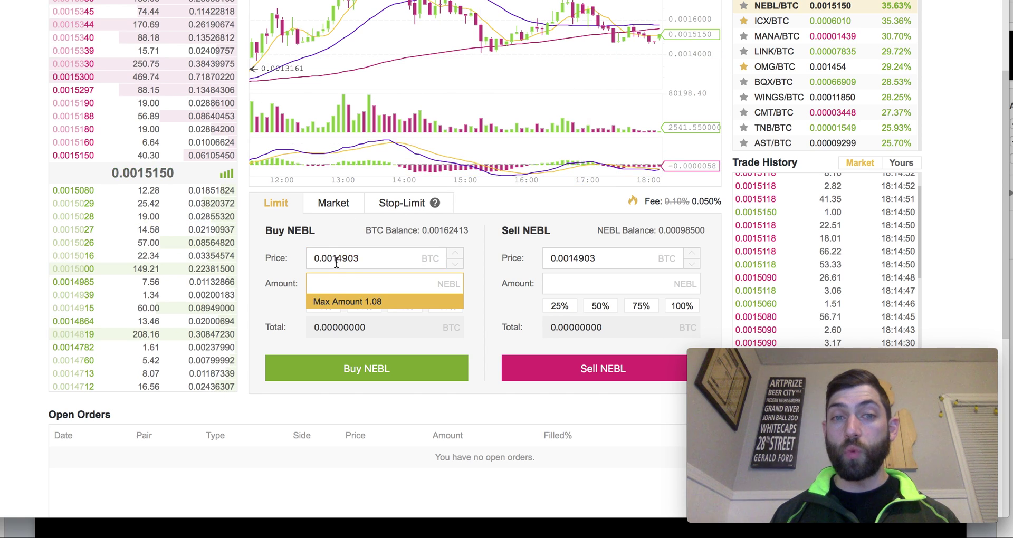
pyautogui.click(488, 261)
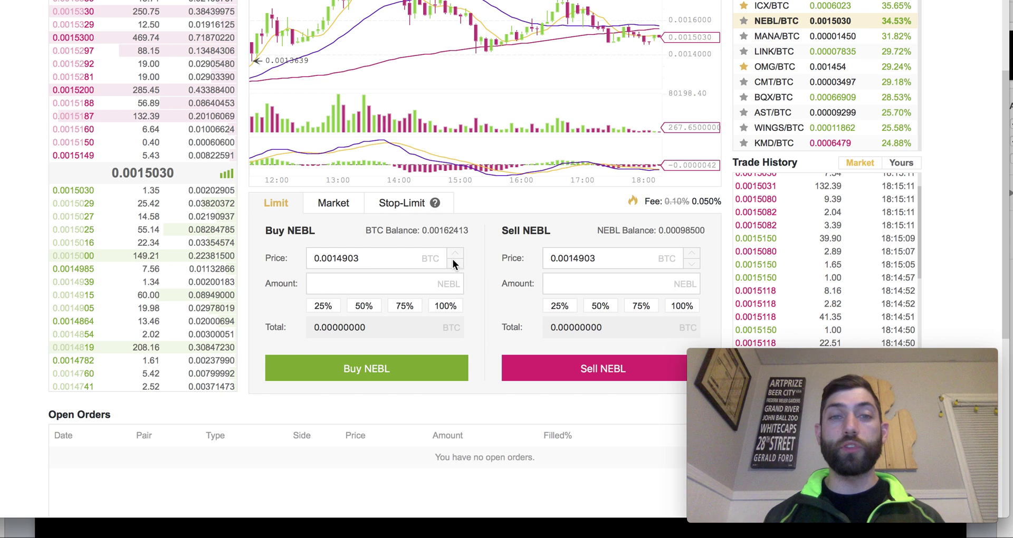
# Set the limit buy price for NEBL to 0.0012000 BTC.
pyautogui.click(380, 260)
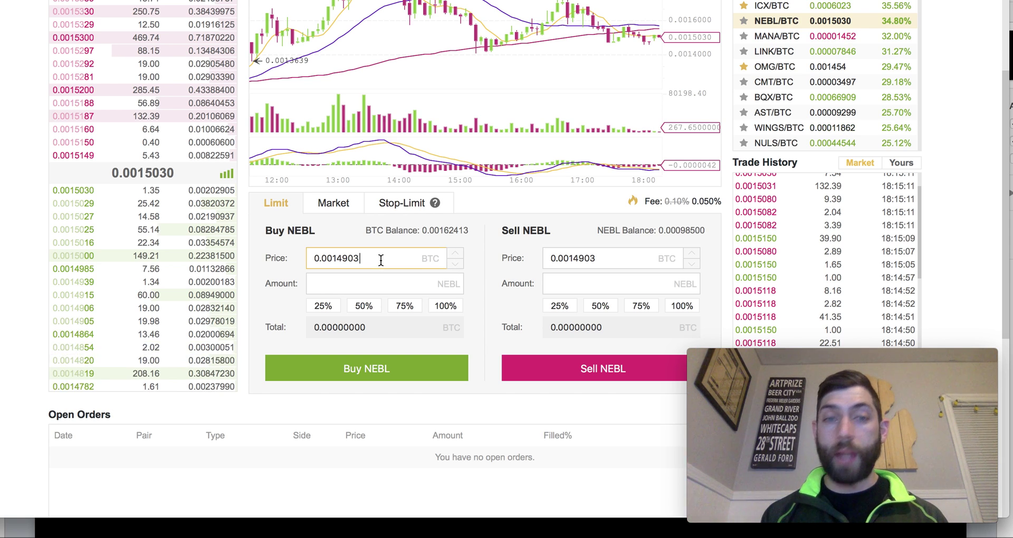
pyautogui.press('BackSpace')
pyautogui.press('BackSpace')
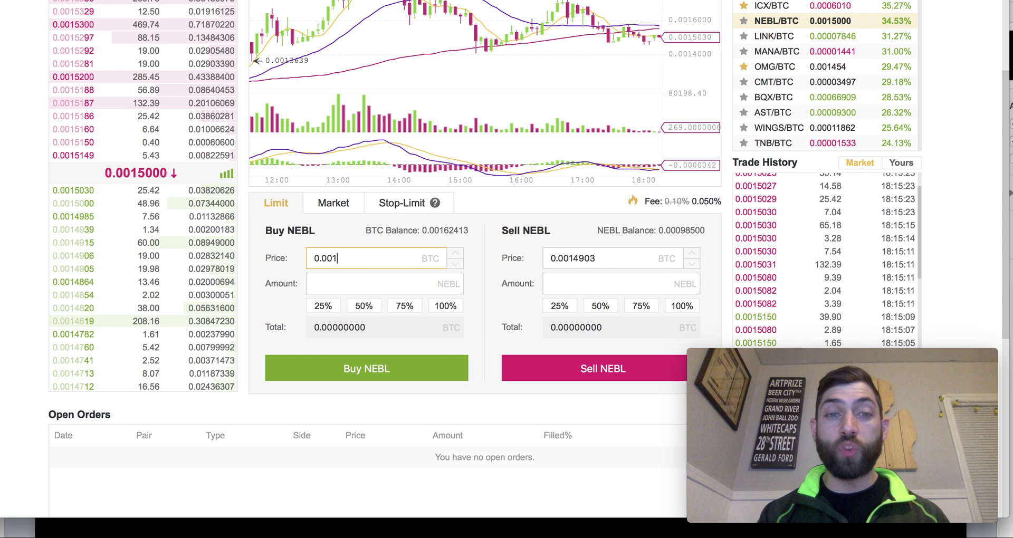
pyautogui.write('2000')
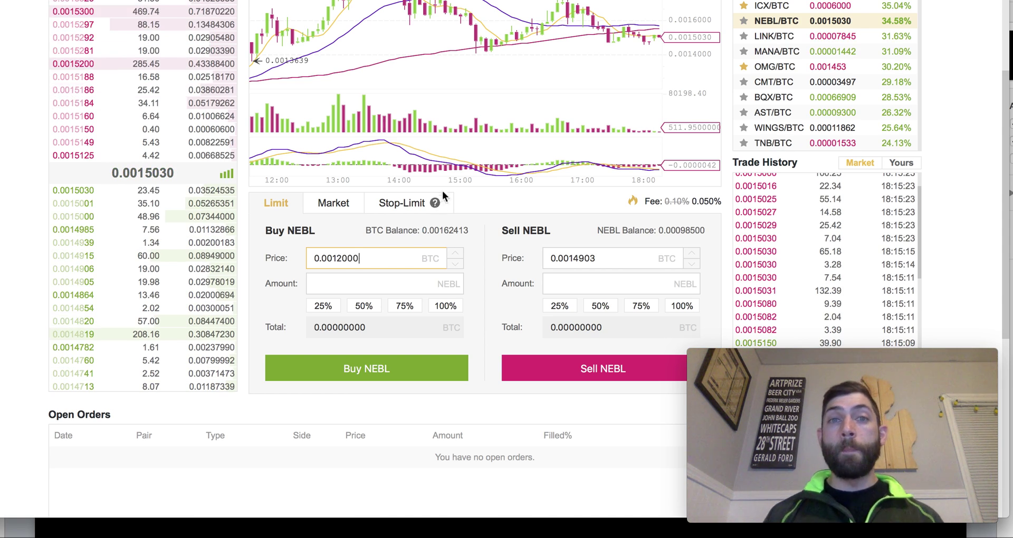
pyautogui.scroll(2, 619, 69)
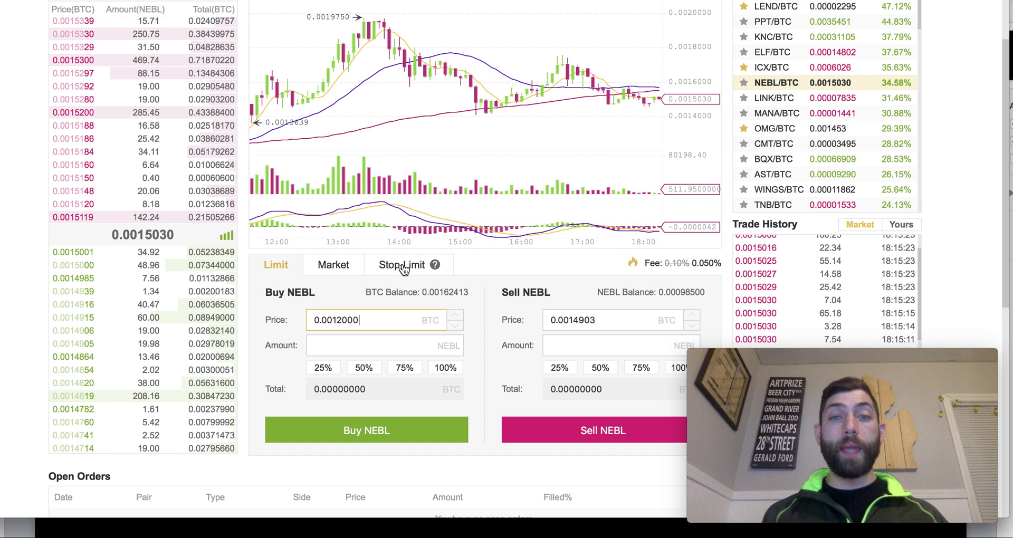
pyautogui.scroll(-2, 579, 283)
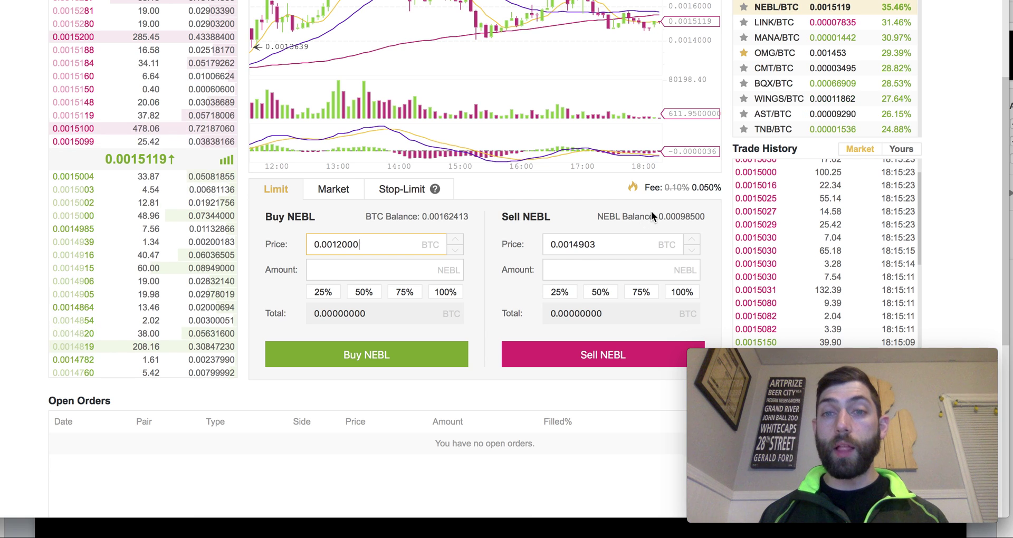
pyautogui.scroll(1, 652, 213)
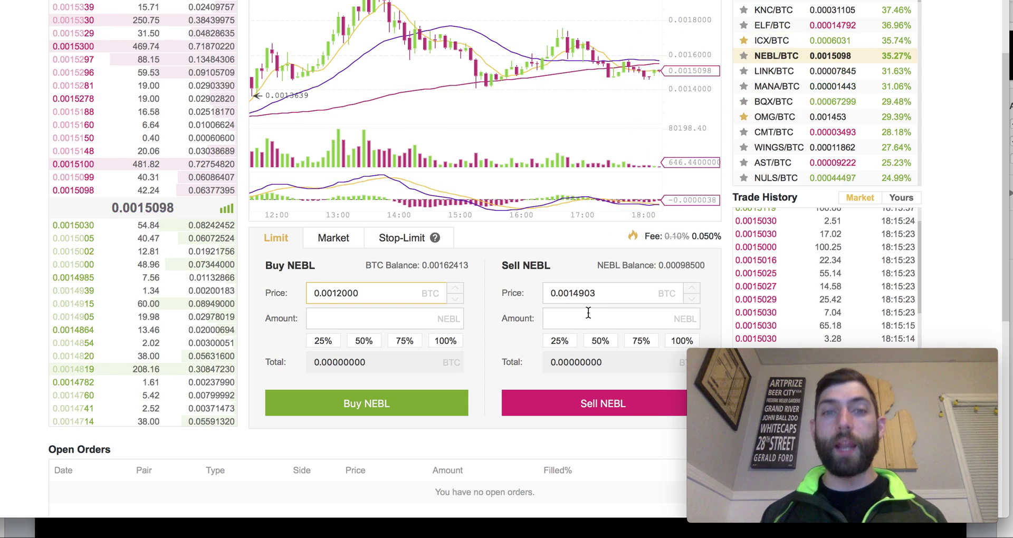
# Switch the NEBL order form to a stop-limit order and clear the sell side's stop and limit prices.
pyautogui.click(404, 242)
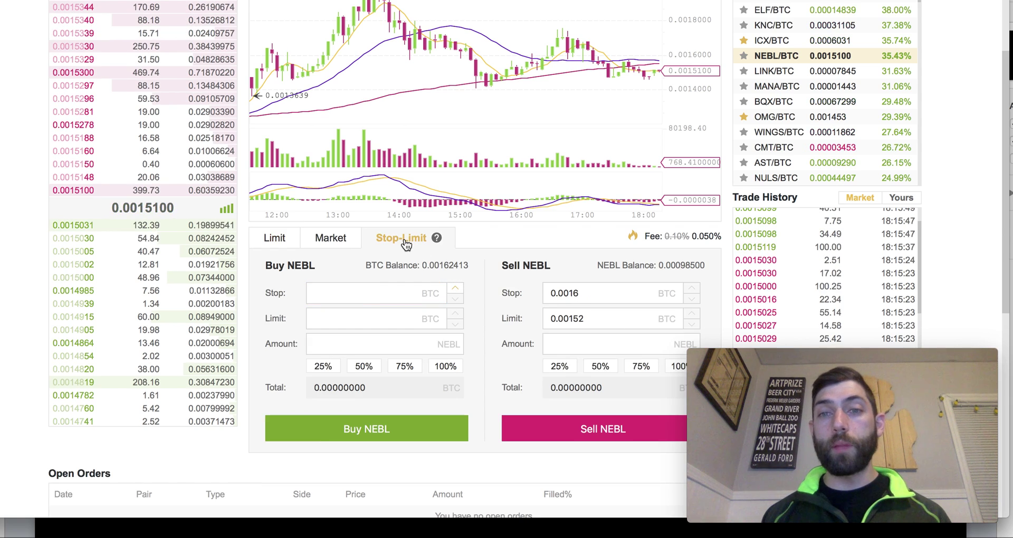
pyautogui.doubleClick(594, 294)
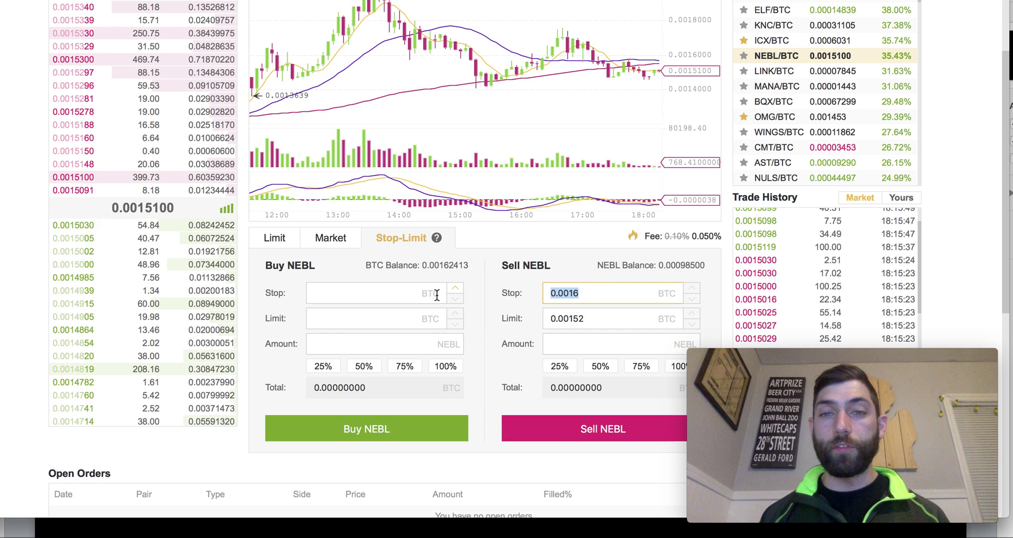
pyautogui.press('BackSpace')
pyautogui.doubleClick(568, 318)
pyautogui.press('BackSpace')
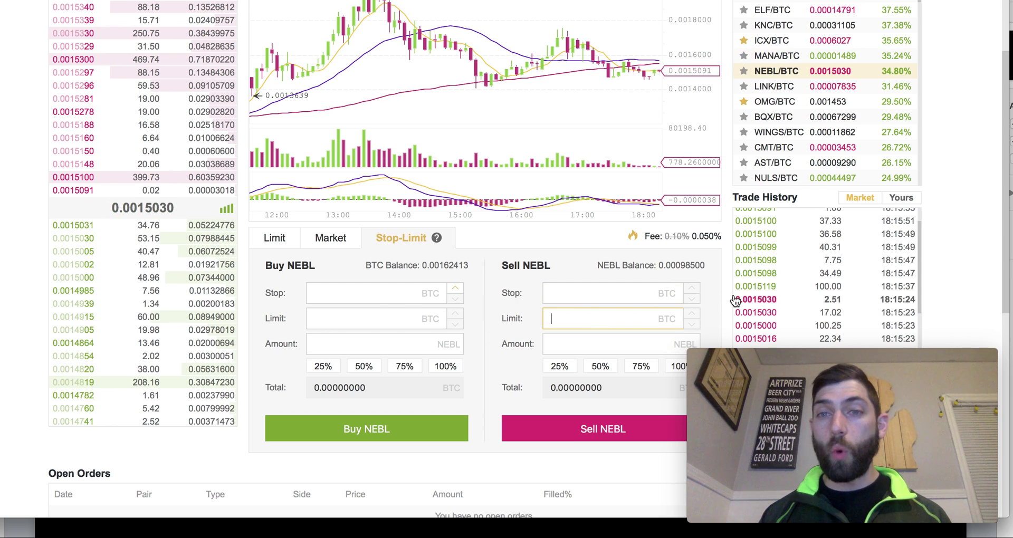
pyautogui.scroll(-3, 708, 305)
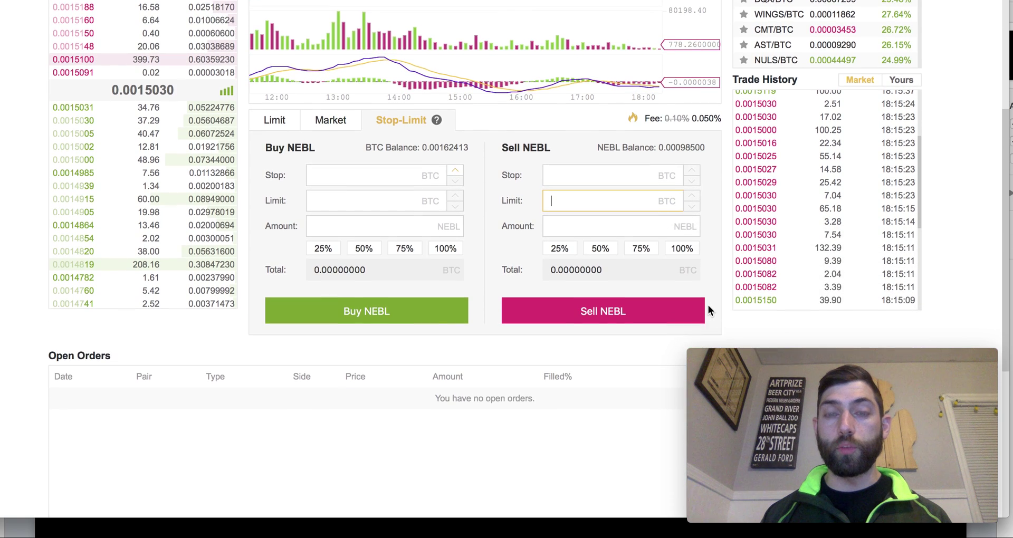
# Set the stop-limit sell order's limit price to 8 BTC and its stop price to 10 BTC.
pyautogui.click(597, 170)
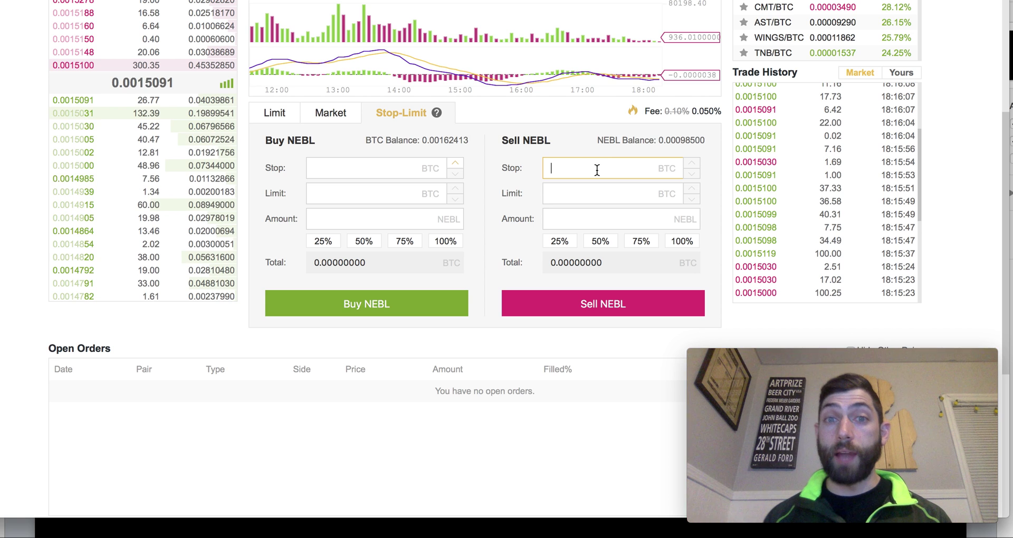
pyautogui.click(597, 170)
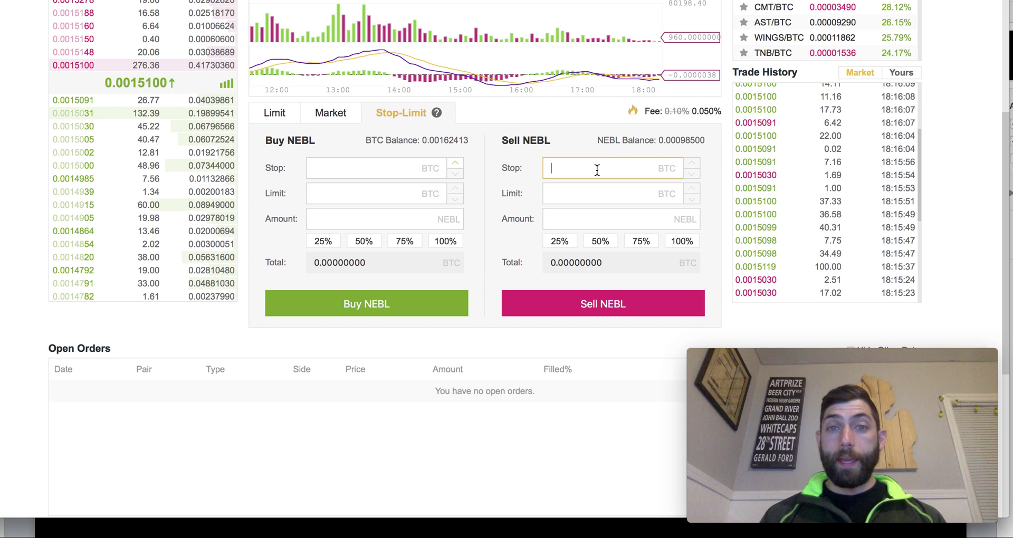
pyautogui.scroll(2, 720, 169)
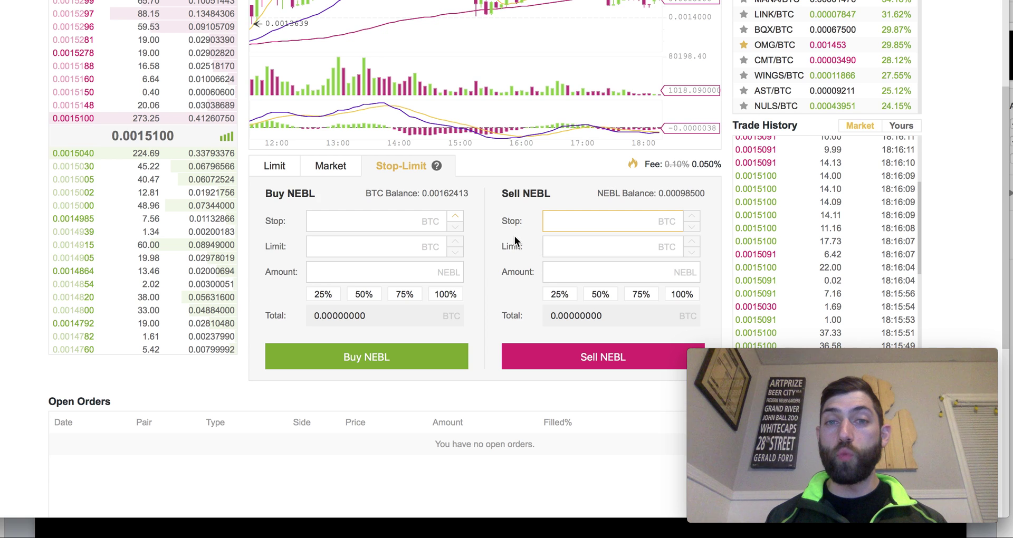
pyautogui.click(570, 248)
pyautogui.write('8')
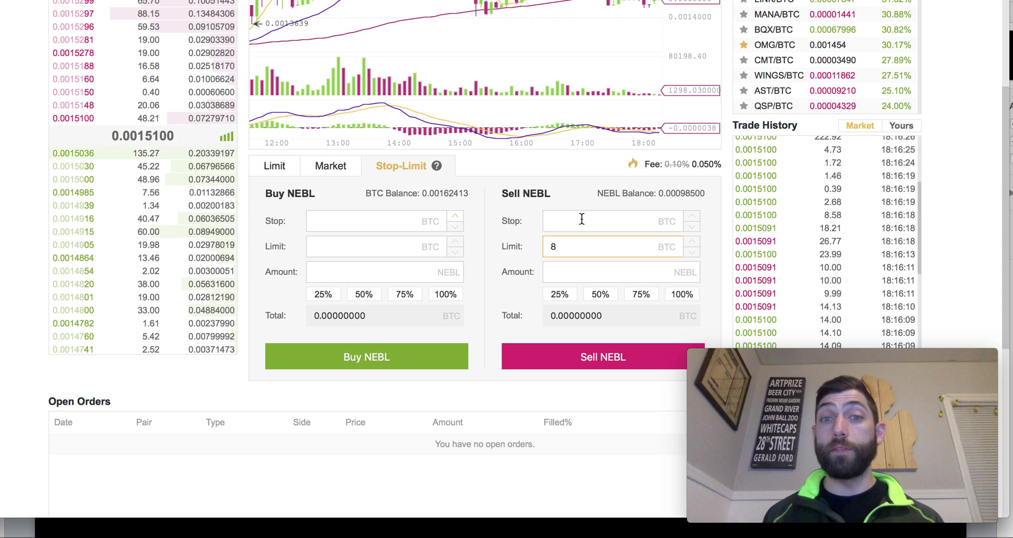
pyautogui.click(582, 219)
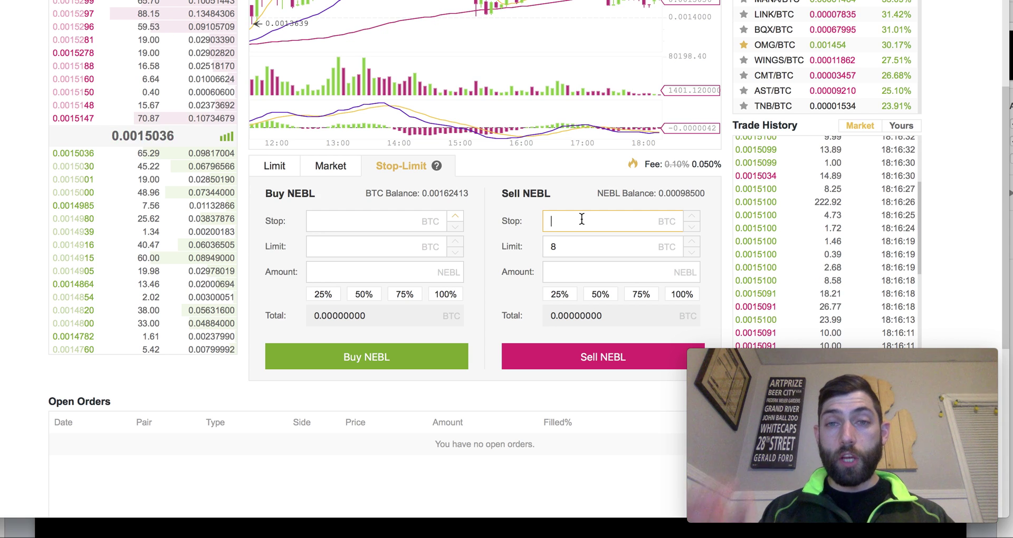
pyautogui.write('10')
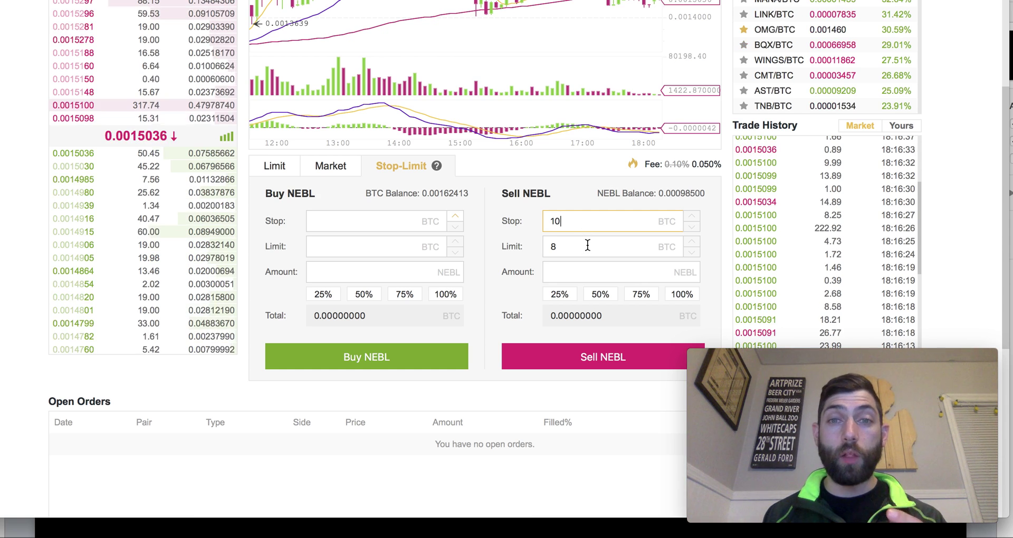
# Try to submit the stop-limit sell order, testing amounts of 1 NEBL and 25% of the balance.
pyautogui.scroll(-3, 587, 248)
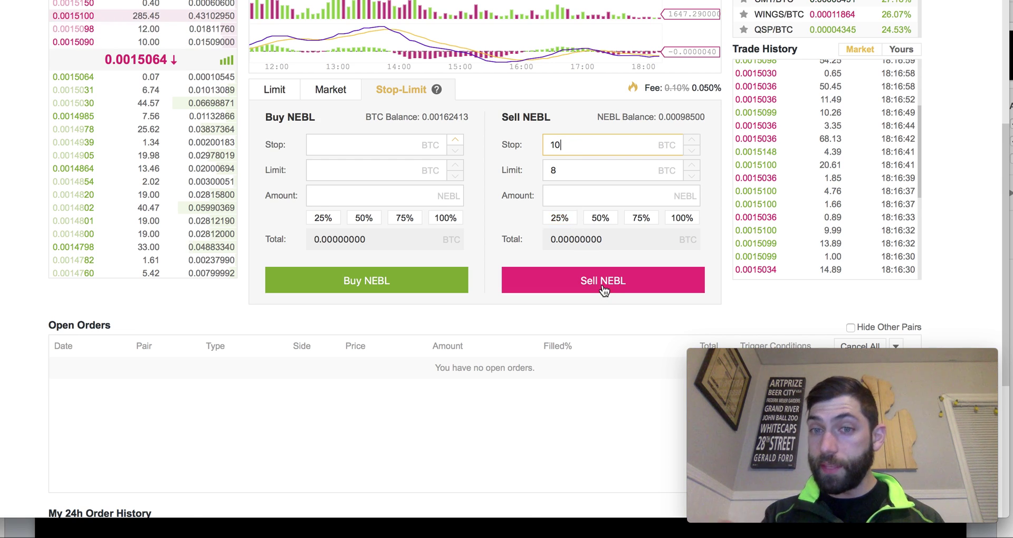
pyautogui.scroll(1, 722, 228)
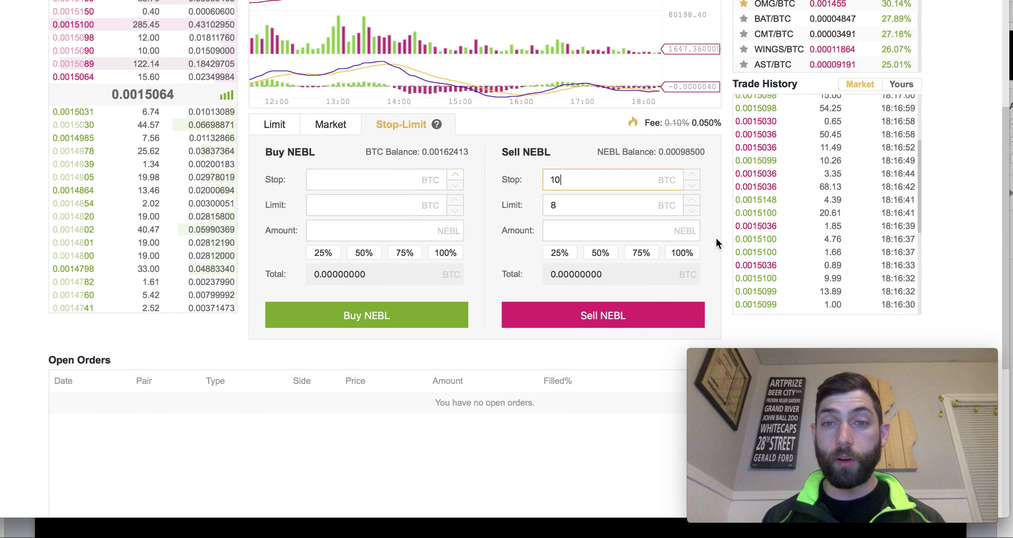
pyautogui.click(600, 317)
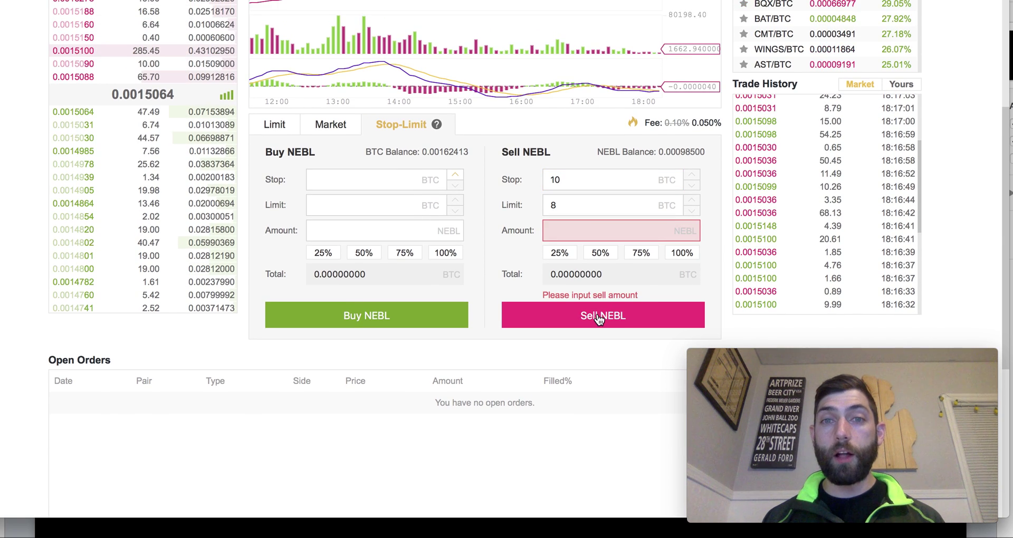
pyautogui.click(580, 230)
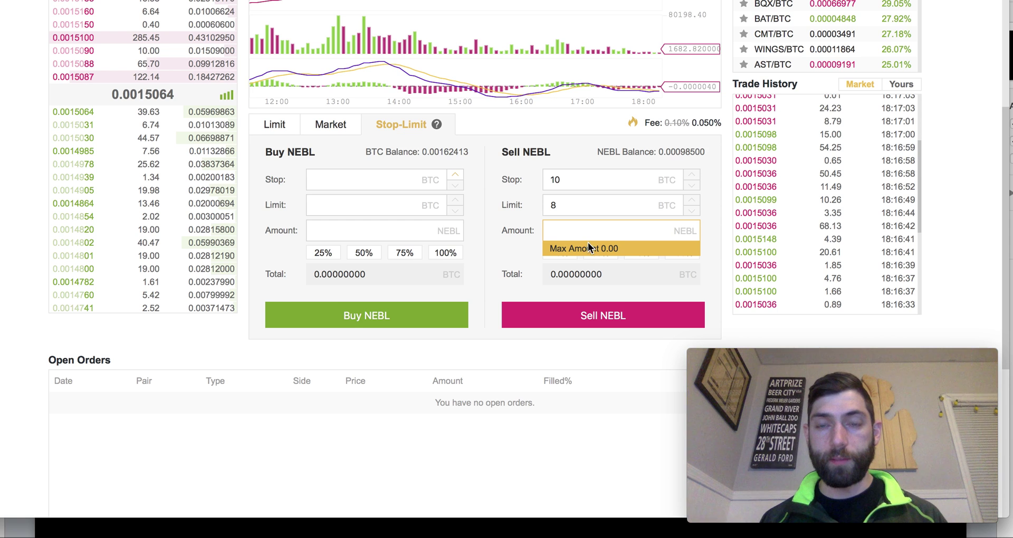
pyautogui.write('1')
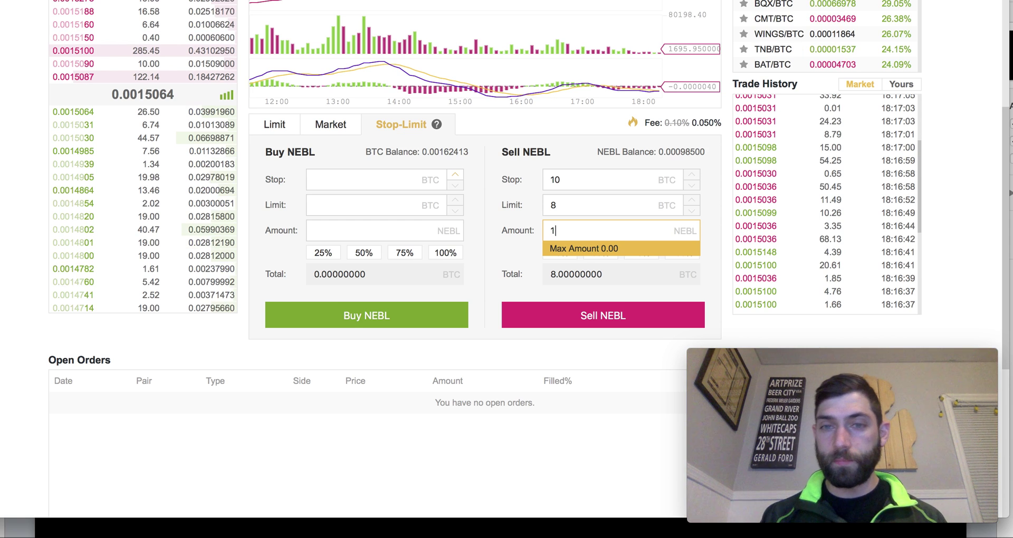
pyautogui.click(508, 255)
pyautogui.click(569, 255)
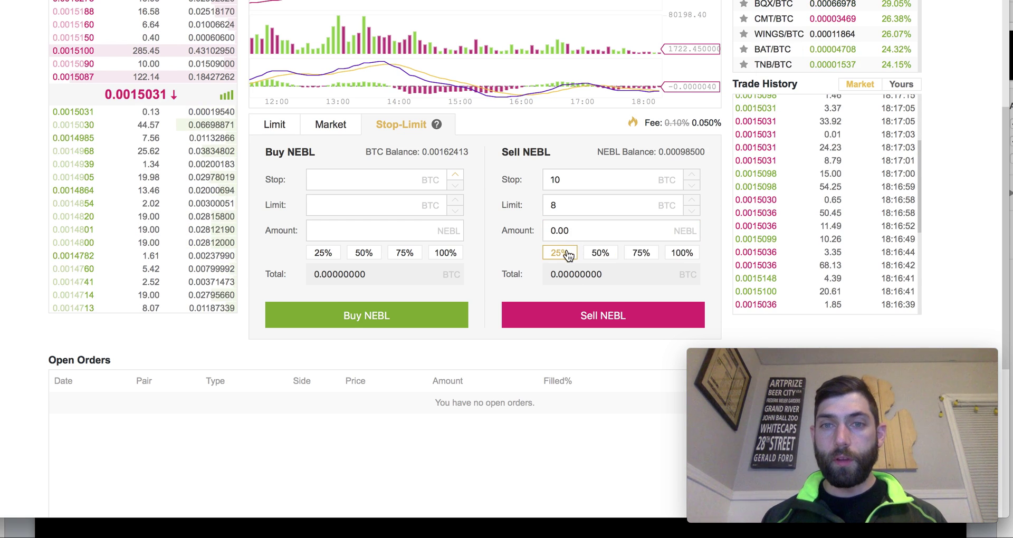
pyautogui.click(570, 231)
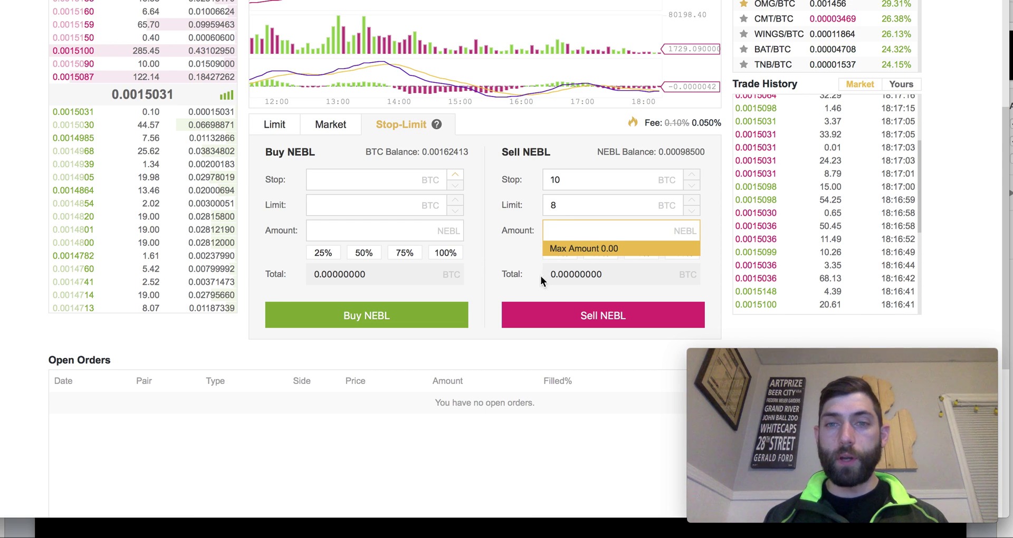
pyautogui.click(570, 316)
pyautogui.click(346, 179)
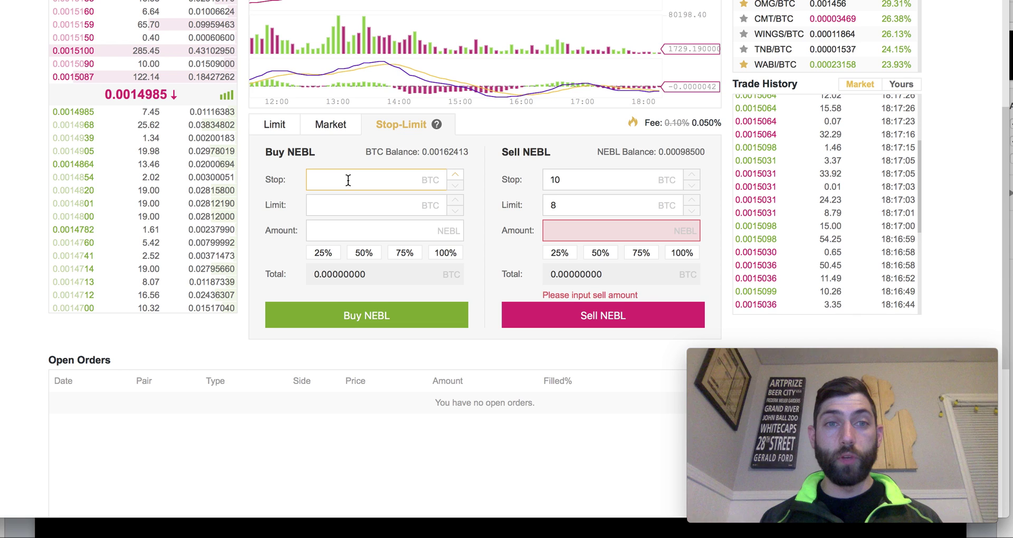
# Buy 0.27 NEBL at market price, using 25% of the available BTC balance.
pyautogui.click(327, 126)
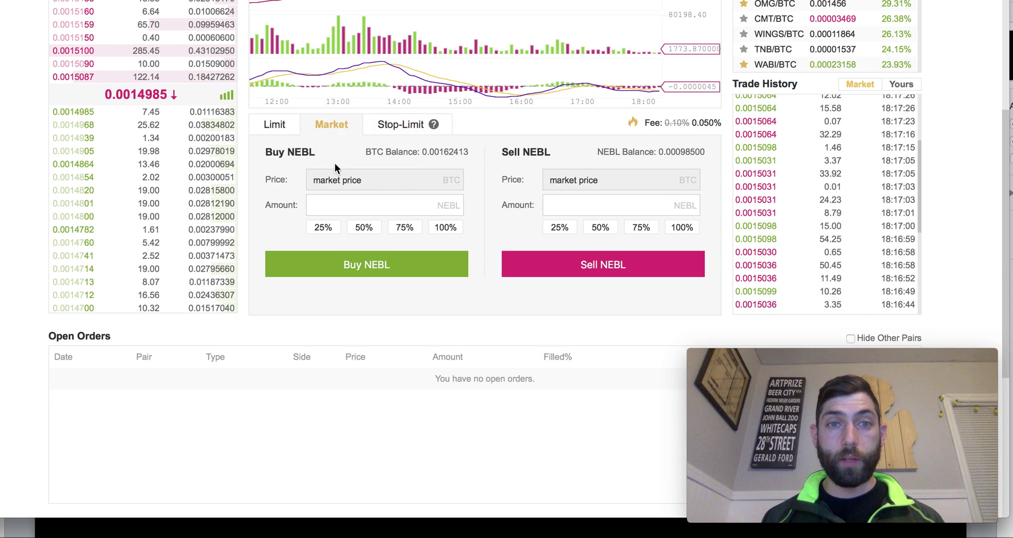
pyautogui.click(323, 227)
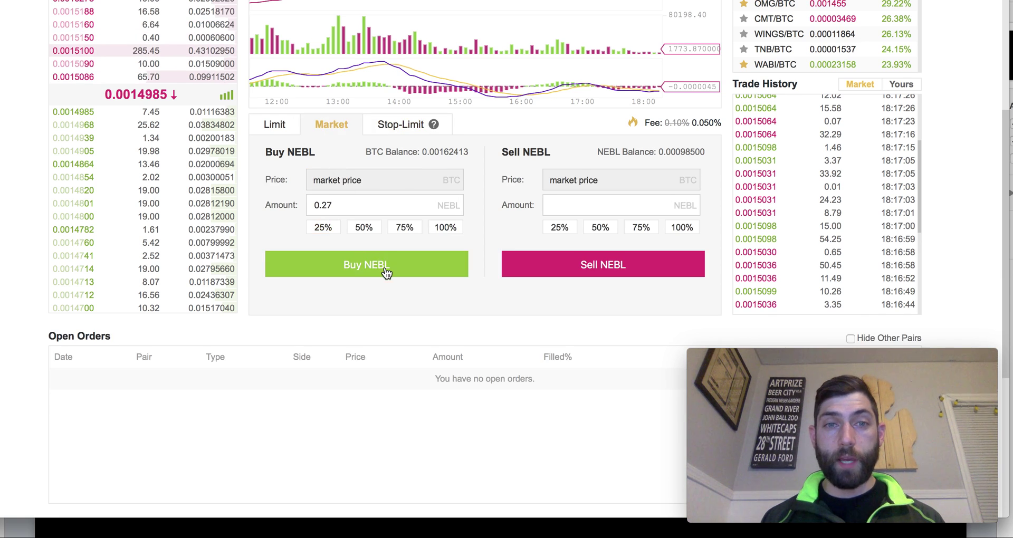
pyautogui.click(385, 270)
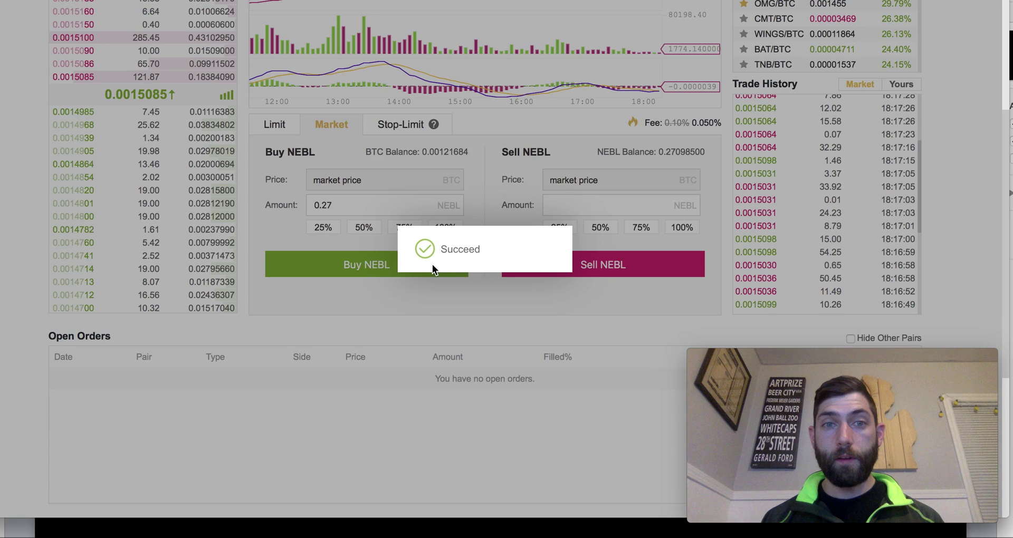
# Return to the stop-limit order form and clear the example stop and limit prices on the sell side.
pyautogui.click(396, 126)
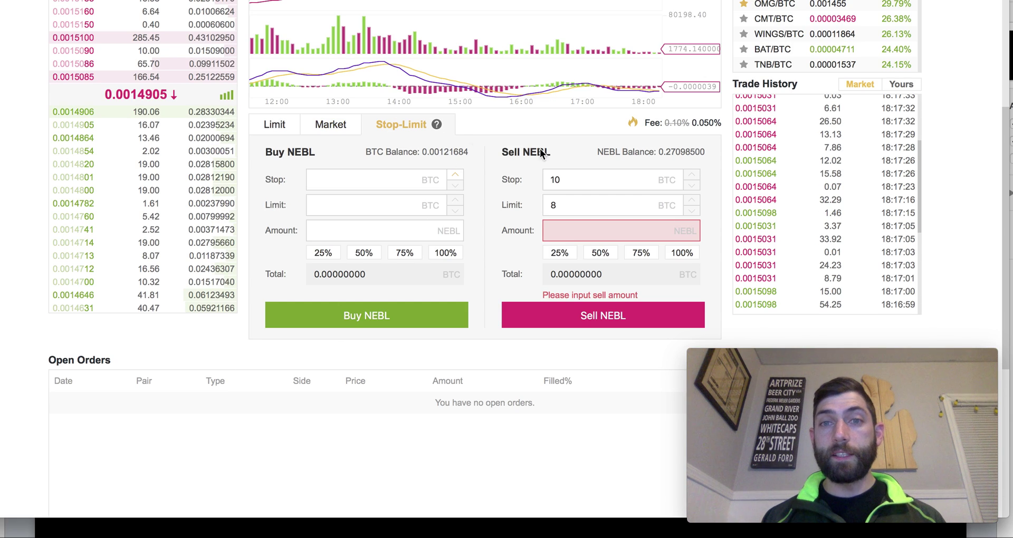
pyautogui.click(580, 181)
pyautogui.press('BackSpace')
pyautogui.press('BackSpace')
pyautogui.click(566, 206)
pyautogui.press('BackSpace')
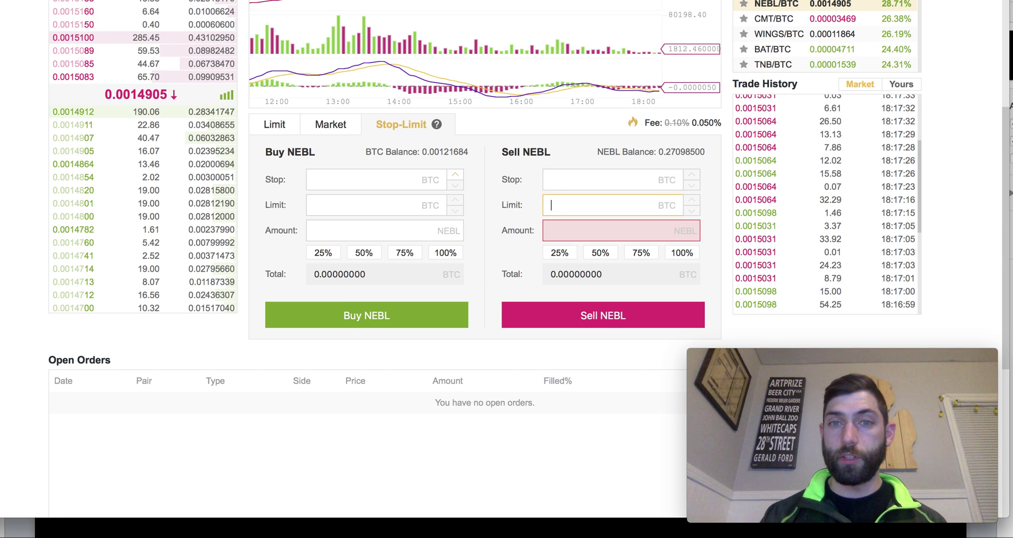
# Set the stop price of the NEBL sell order to 0.0015 BTC.
pyautogui.scroll(2, 719, 178)
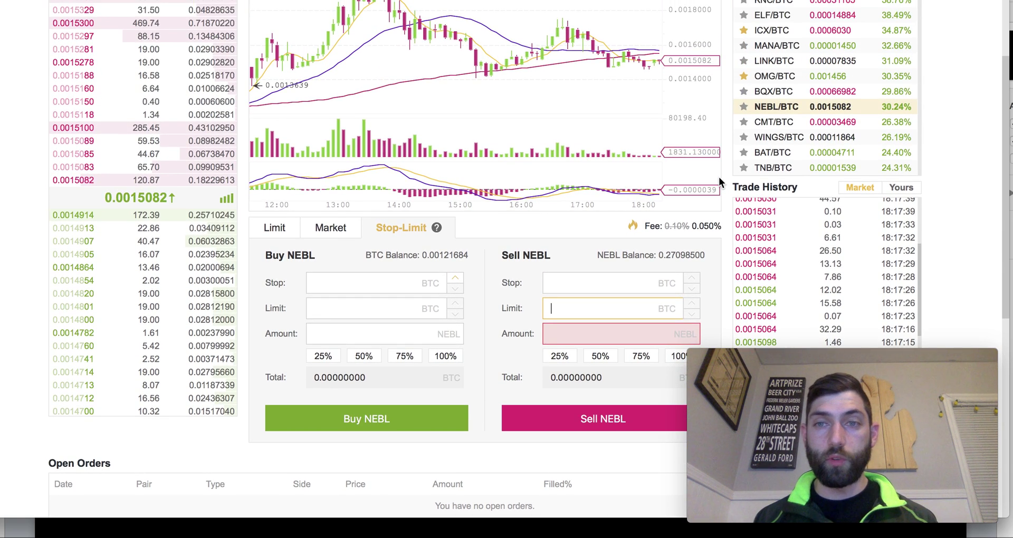
pyautogui.scroll(1, 717, 176)
pyautogui.click(589, 303)
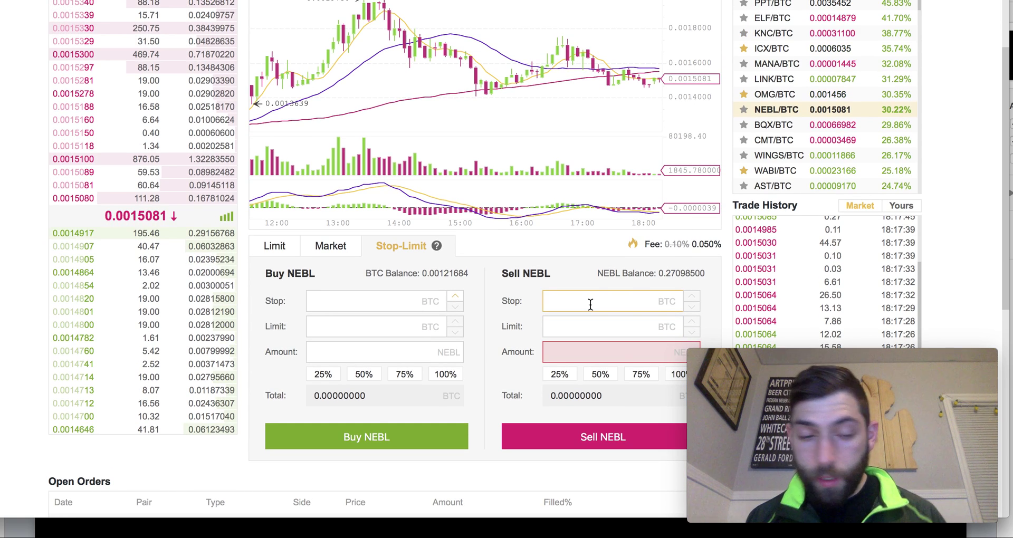
pyautogui.write('.00')
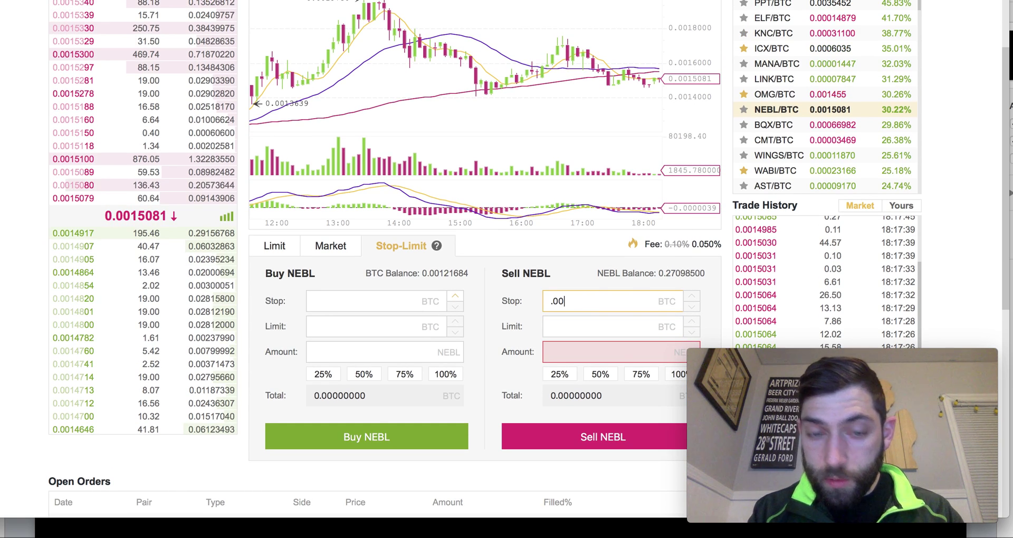
pyautogui.write('15')
pyautogui.click(549, 301)
pyautogui.write('0')
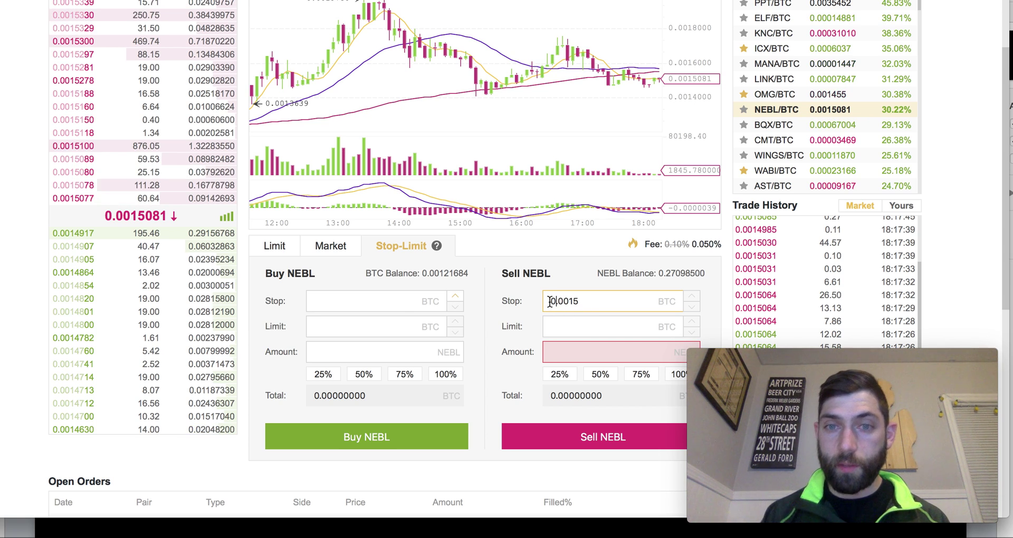
# Set the sell order's limit price to 0.0014 BTC and its amount to 100% of the NEBL balance, 0.27.
pyautogui.click(582, 325)
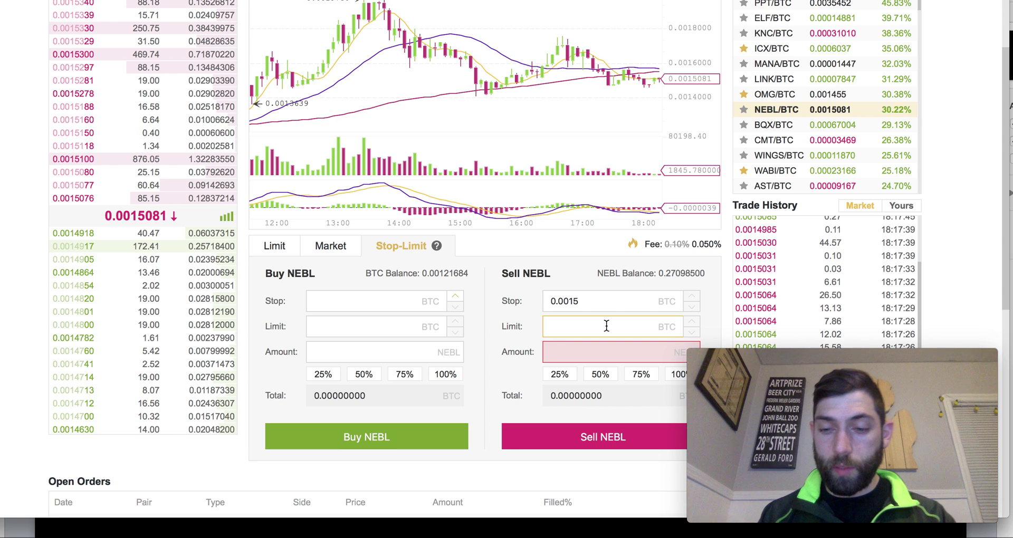
pyautogui.write('.')
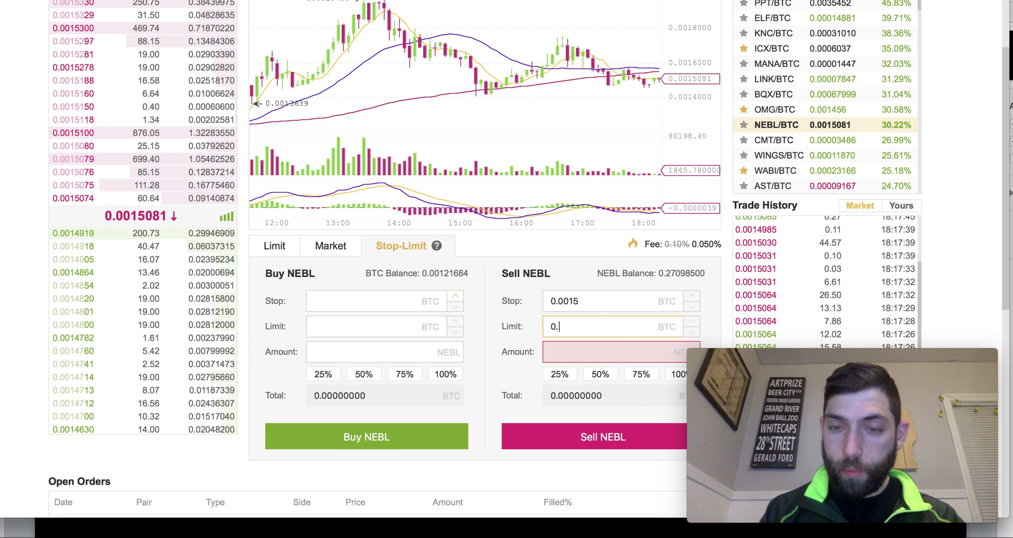
pyautogui.write('0014')
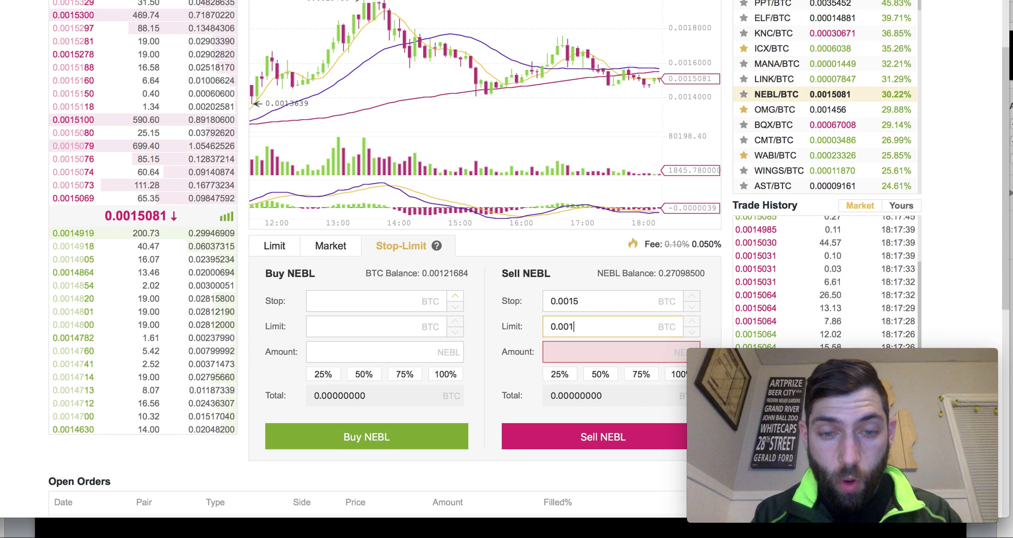
pyautogui.click(589, 349)
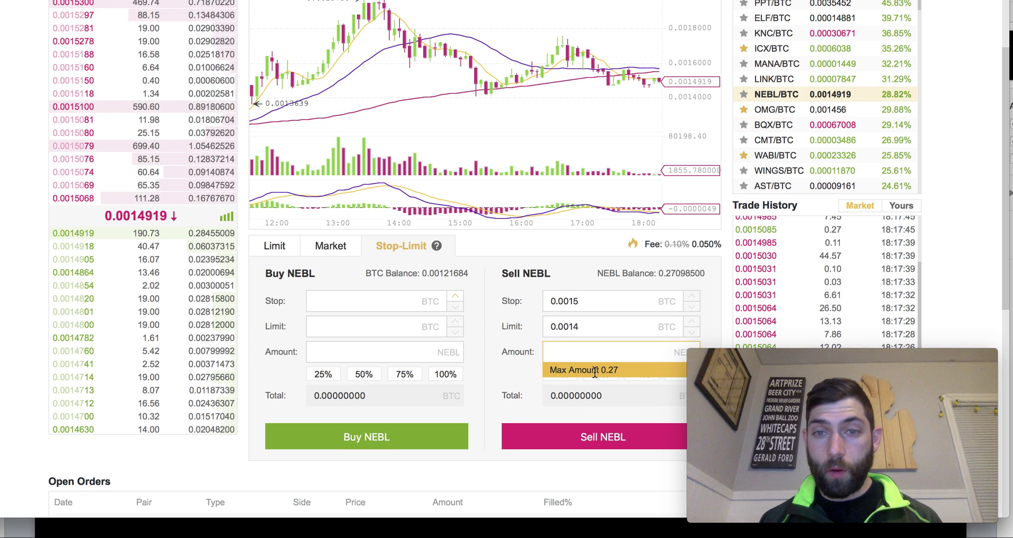
pyautogui.click(670, 376)
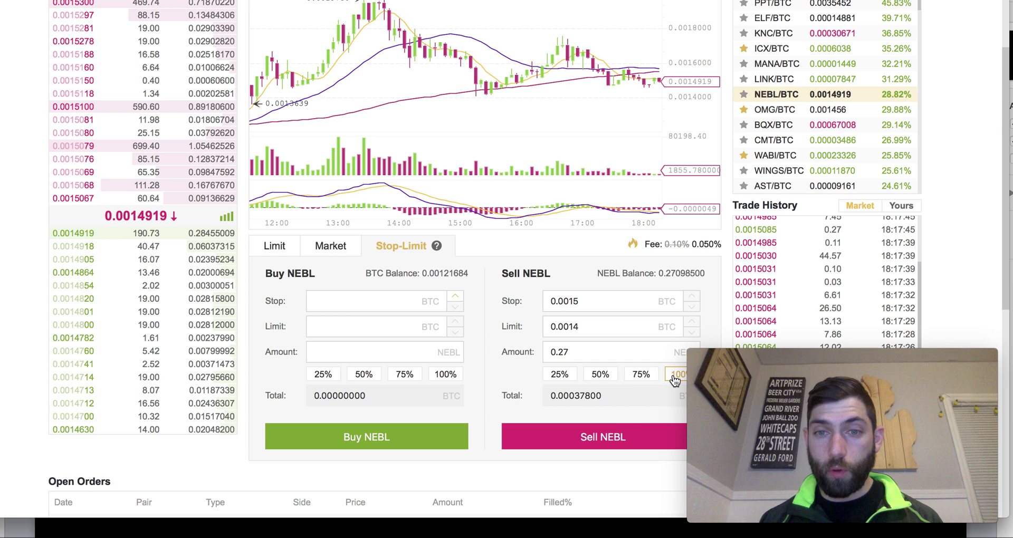
# Submit the stop-limit sell order for 0.27 NEBL, review the confirmation text, and close it without placing the order.
pyautogui.click(610, 442)
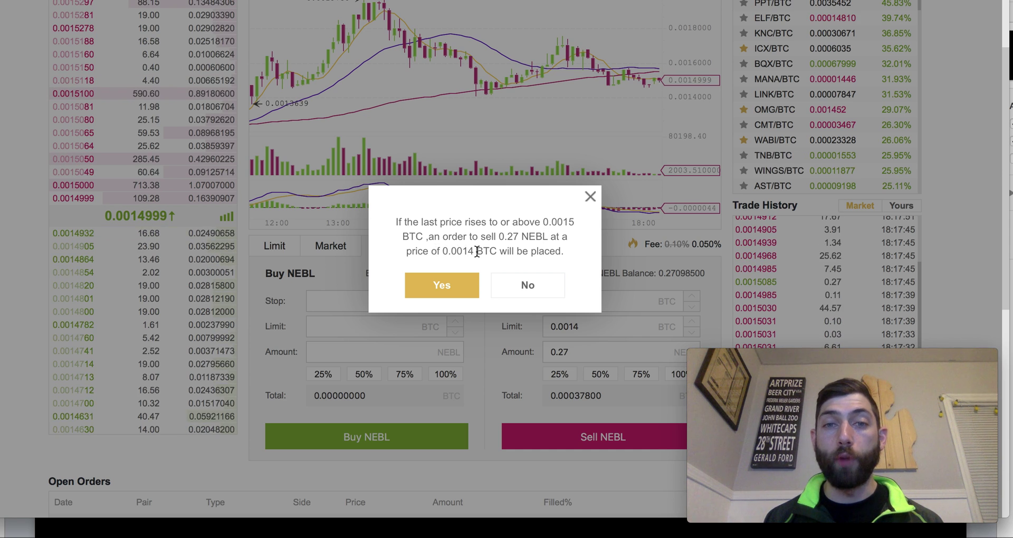
pyautogui.scroll(-1, 587, 251)
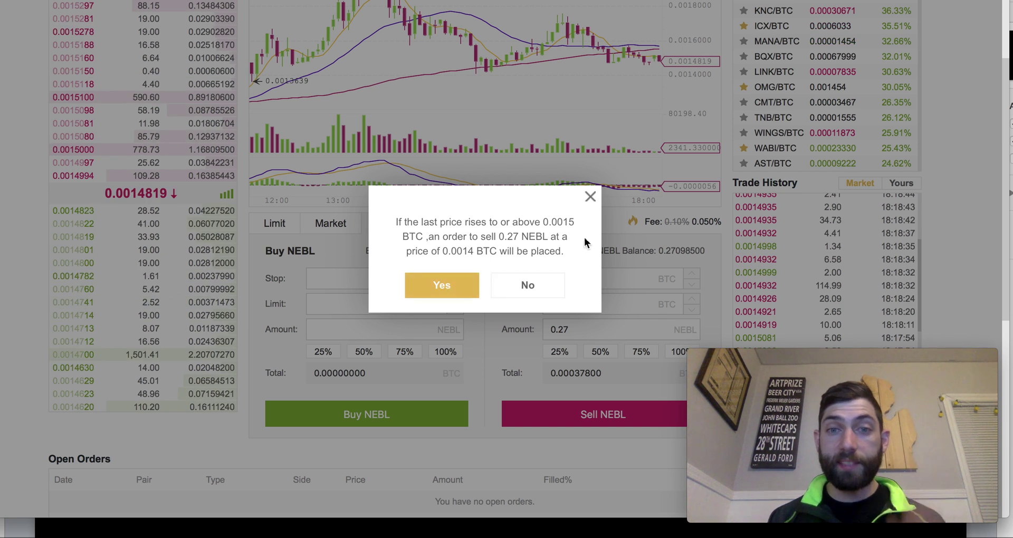
pyautogui.click(590, 197)
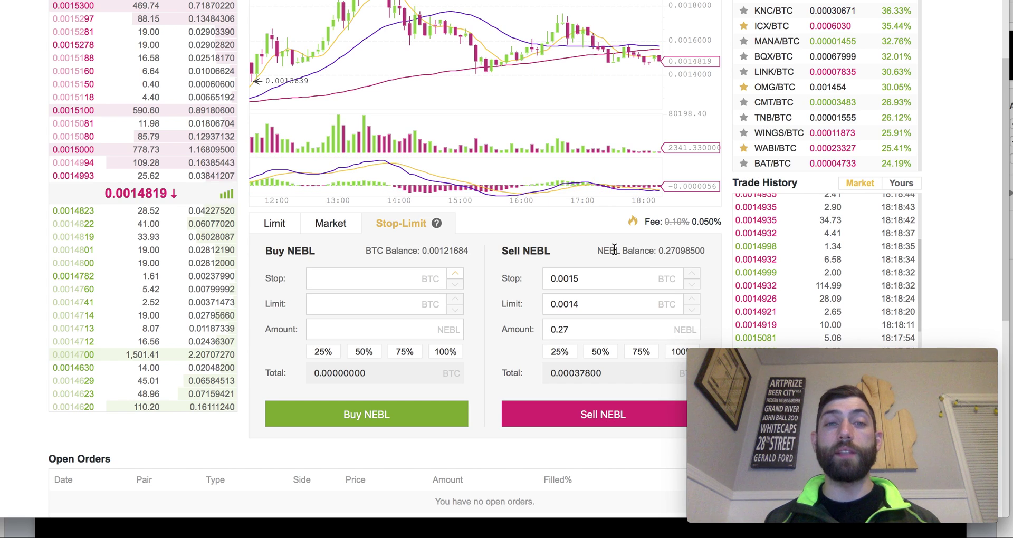
pyautogui.scroll(-3, 615, 250)
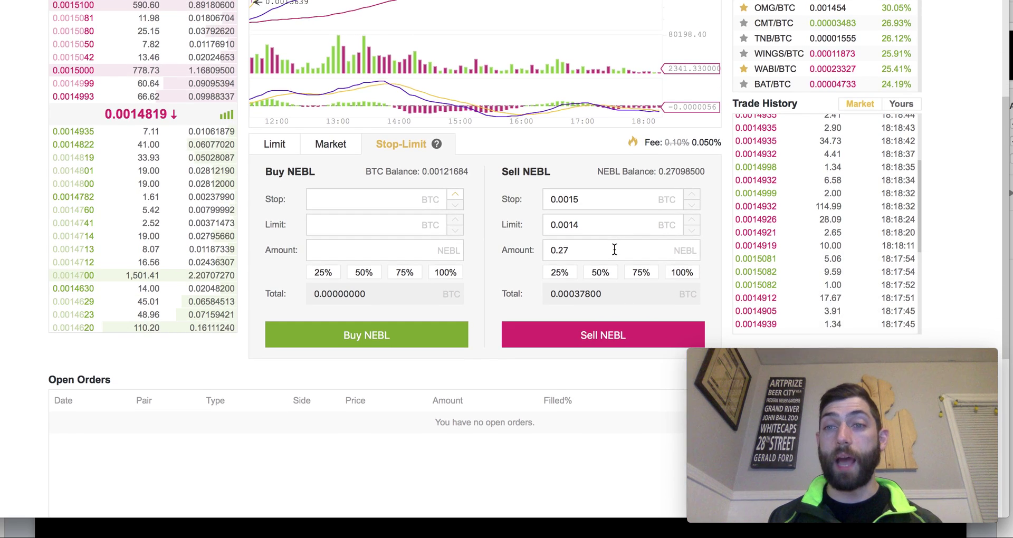
pyautogui.scroll(9, 615, 250)
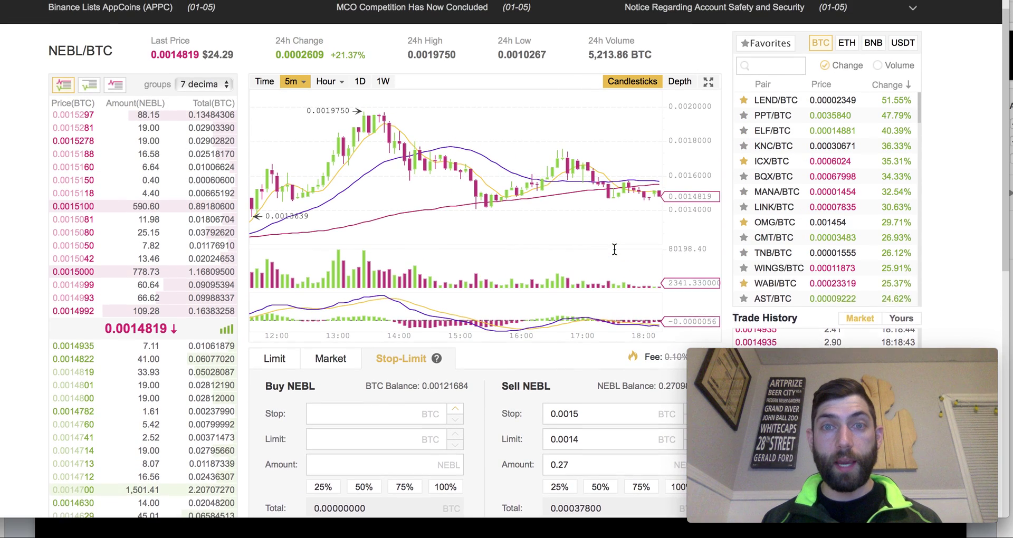